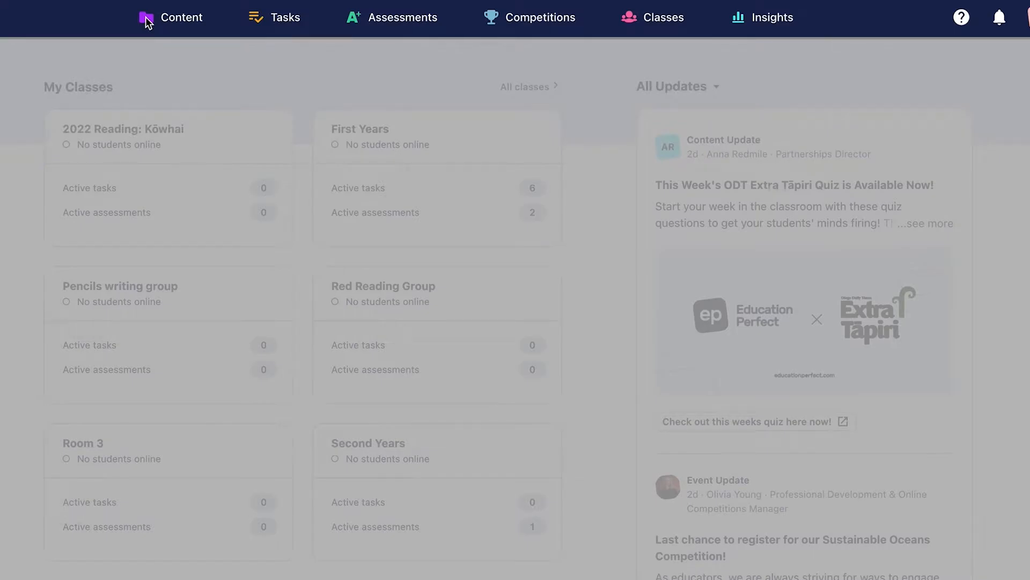
Step: Create a new smart lesson in the Maths content
left_click(146, 22)
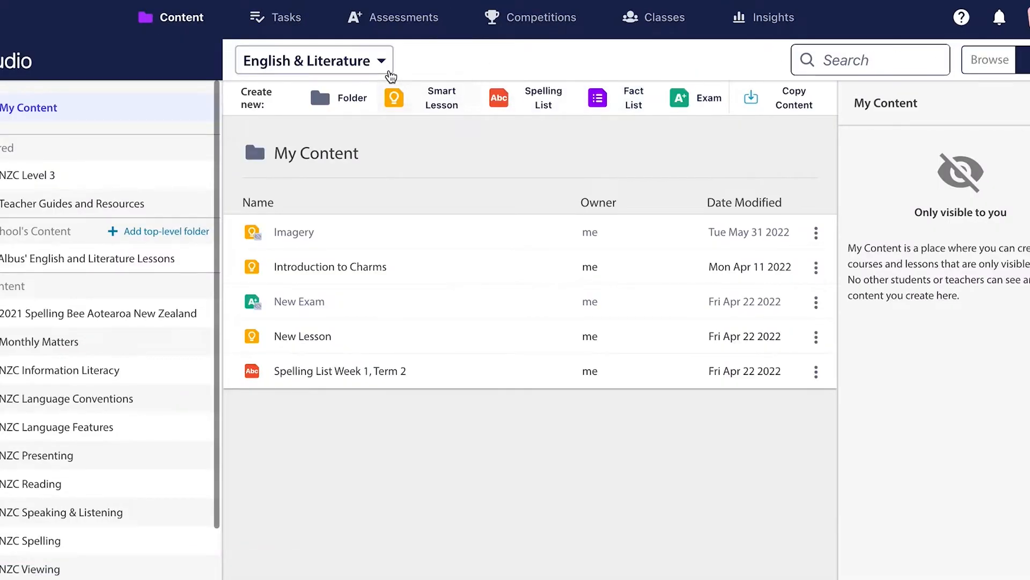
left_click(335, 64)
left_click(321, 154)
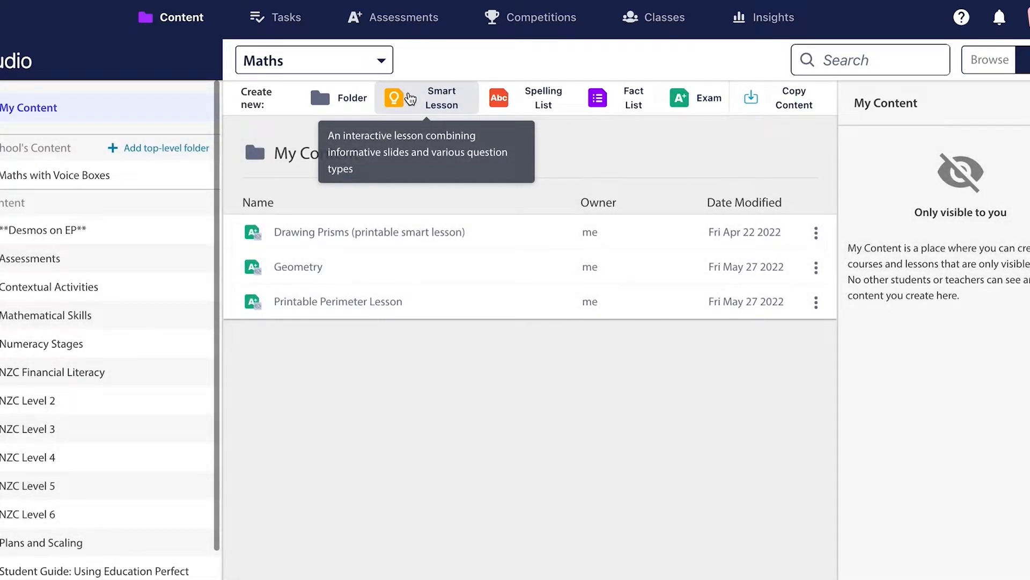
left_click(411, 99)
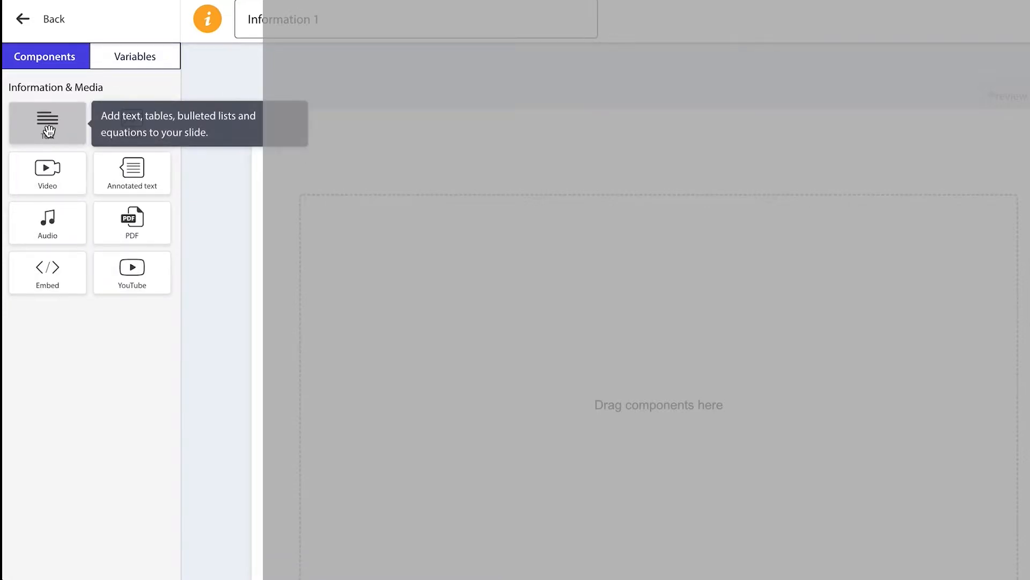
Step: Add a text component to the Information 1 slide and make the words "you look in the world" bold
left_click_drag(49, 131, 485, 262)
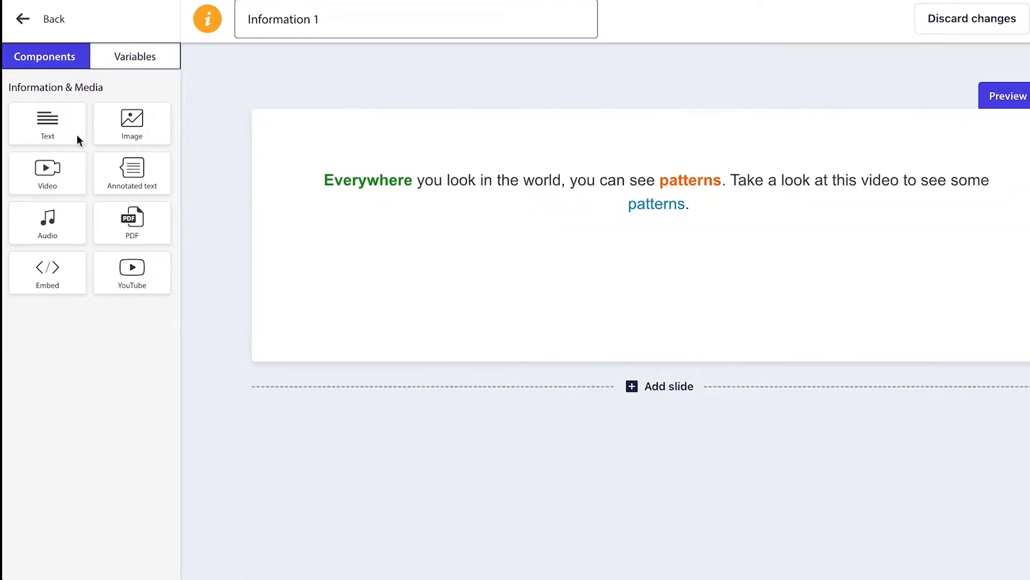
left_click(425, 179)
left_click(434, 179)
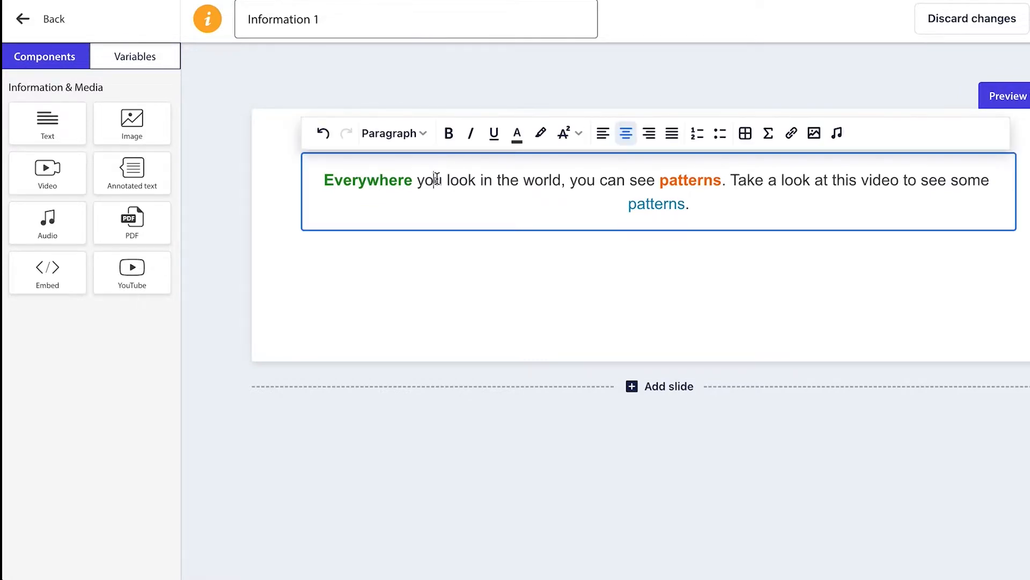
left_click_drag(417, 180, 563, 181)
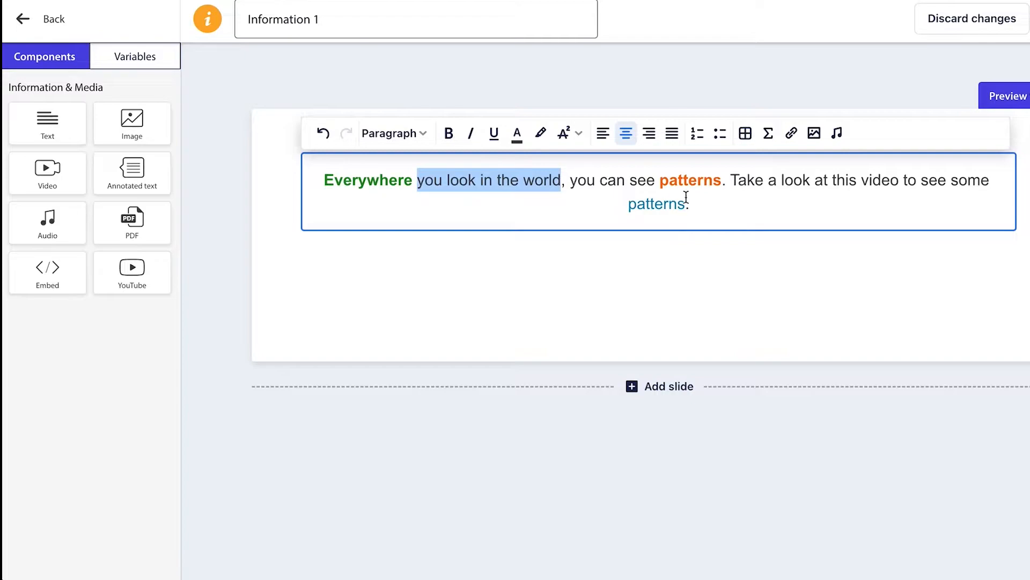
left_click(449, 133)
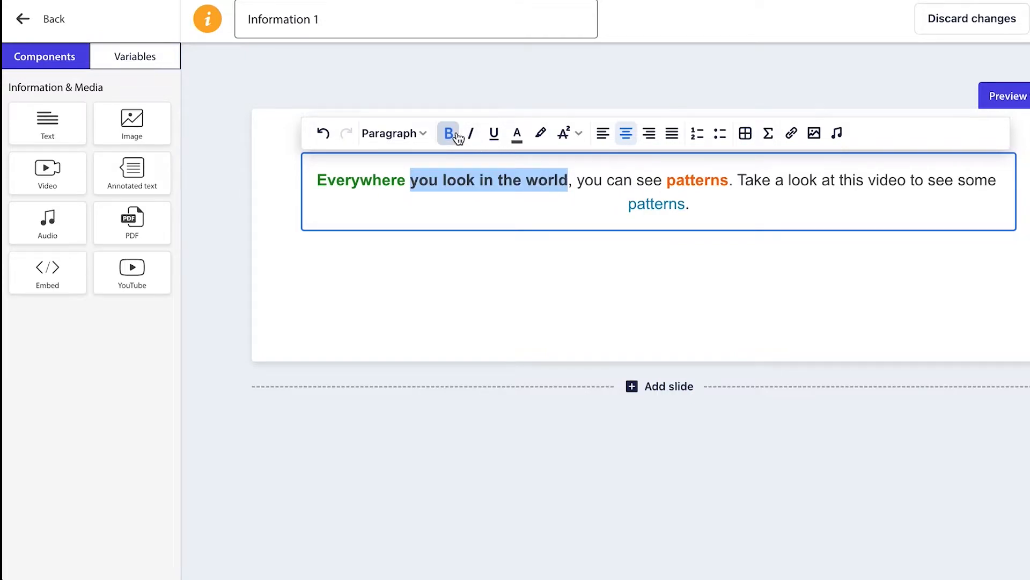
left_click(662, 205)
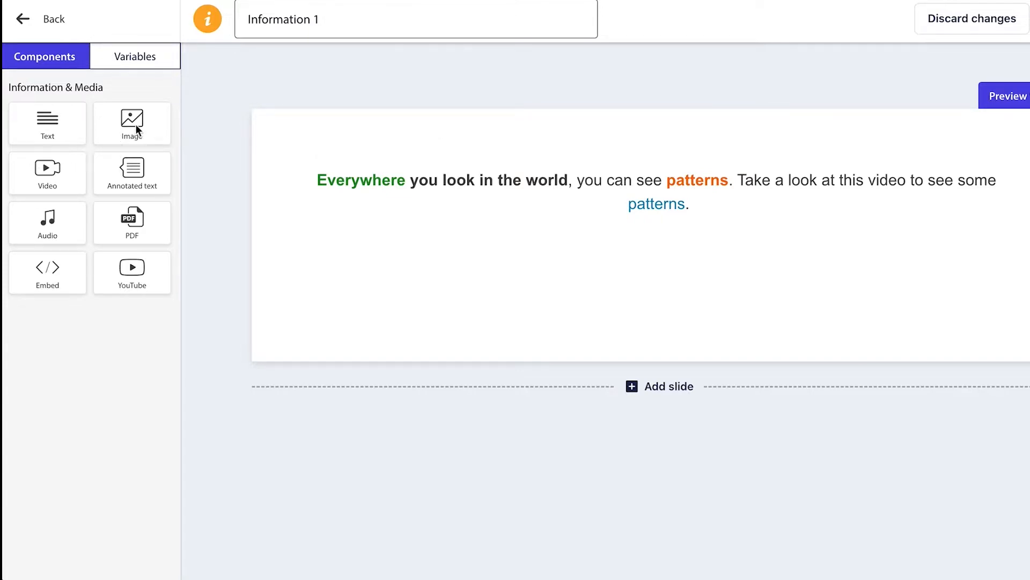
Step: Add an image component below the text, using the blue, green and purple star row found under "patterns" in the Media Gallery
left_click_drag(132, 120, 495, 289)
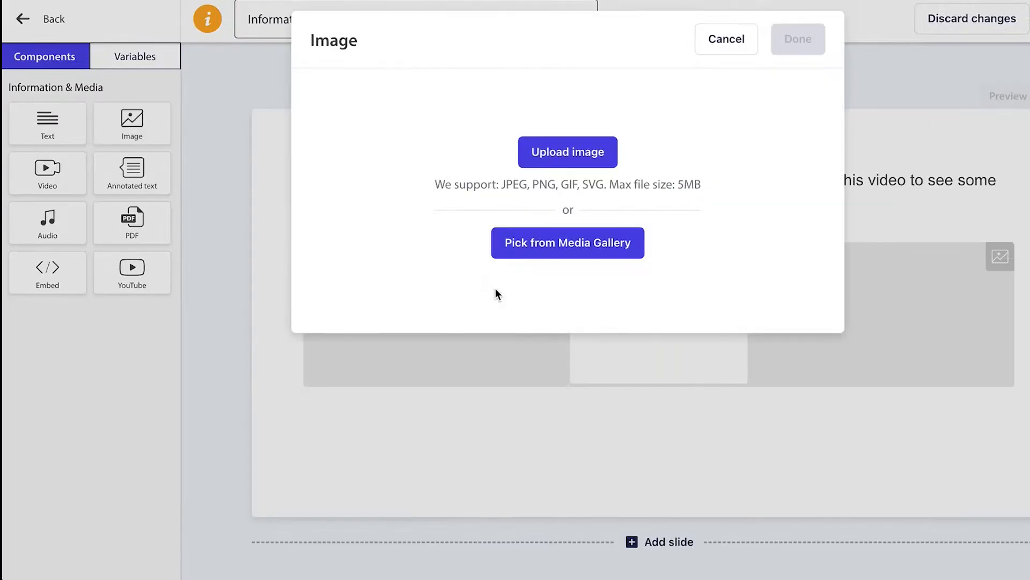
left_click(557, 241)
type("patterns")
key("Return")
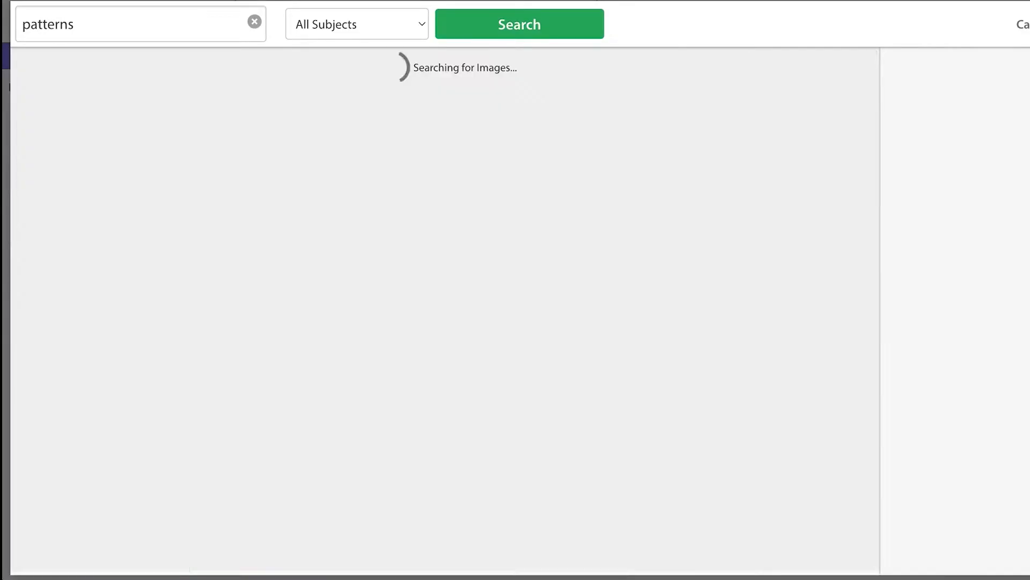
left_click(469, 155)
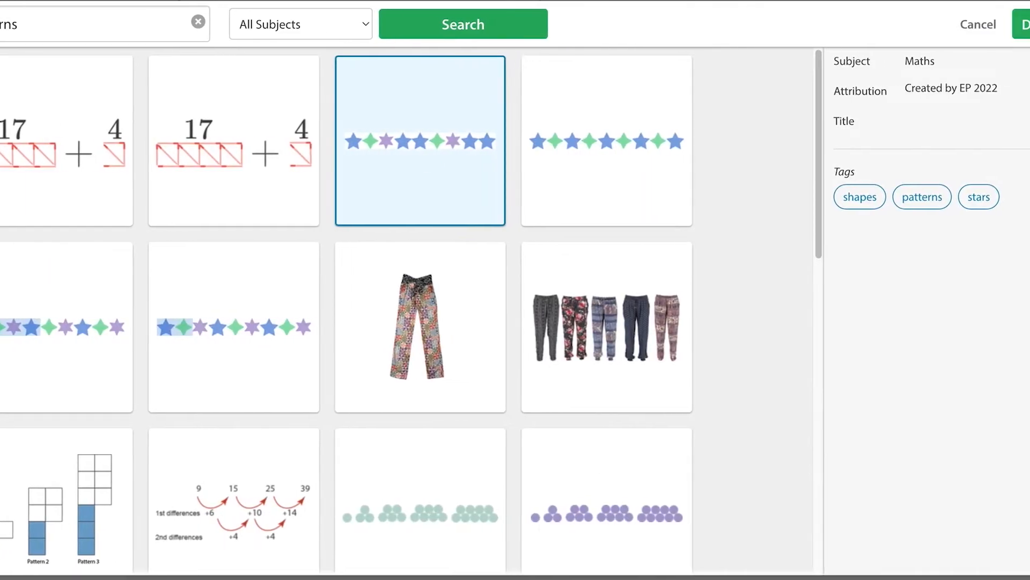
left_click(1003, 23)
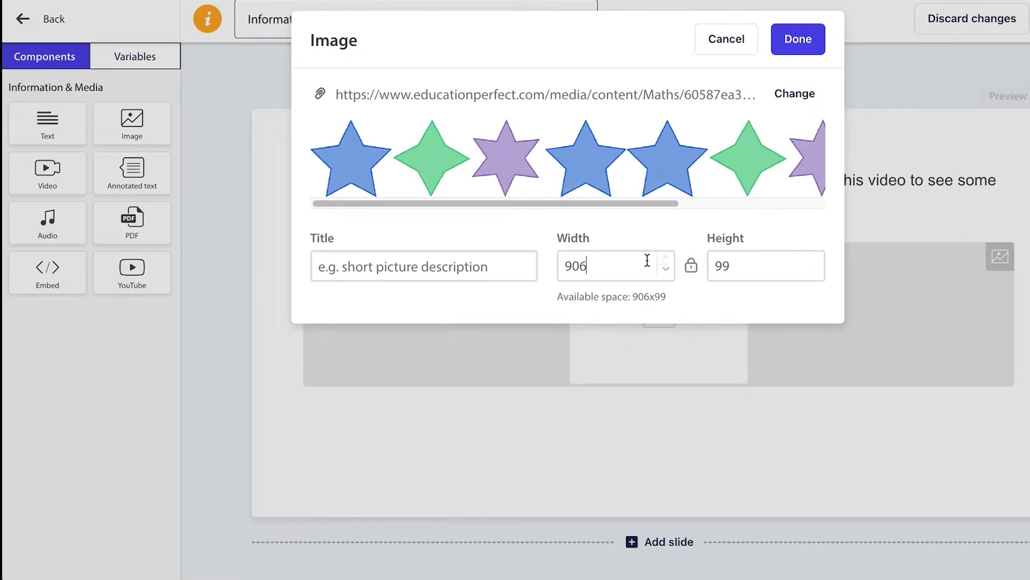
left_click(802, 53)
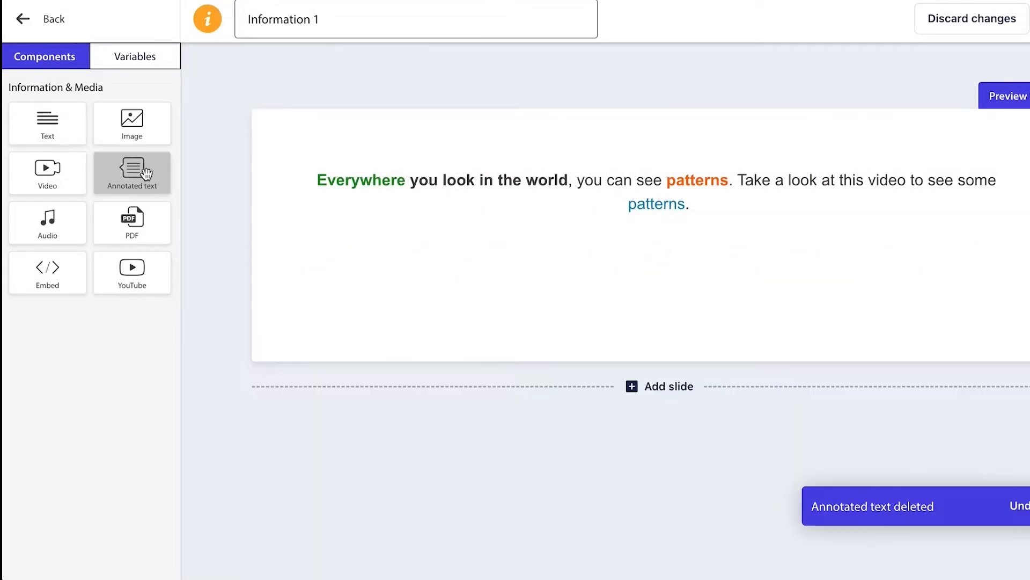
Step: Add annotated text "Repeating Pattern" with the annotation "A type of pattern, in which the rule keeps repeating over and over is called a repeating pattern."
left_click_drag(146, 173, 384, 315)
left_click(384, 287)
type("Repeating Pattern")
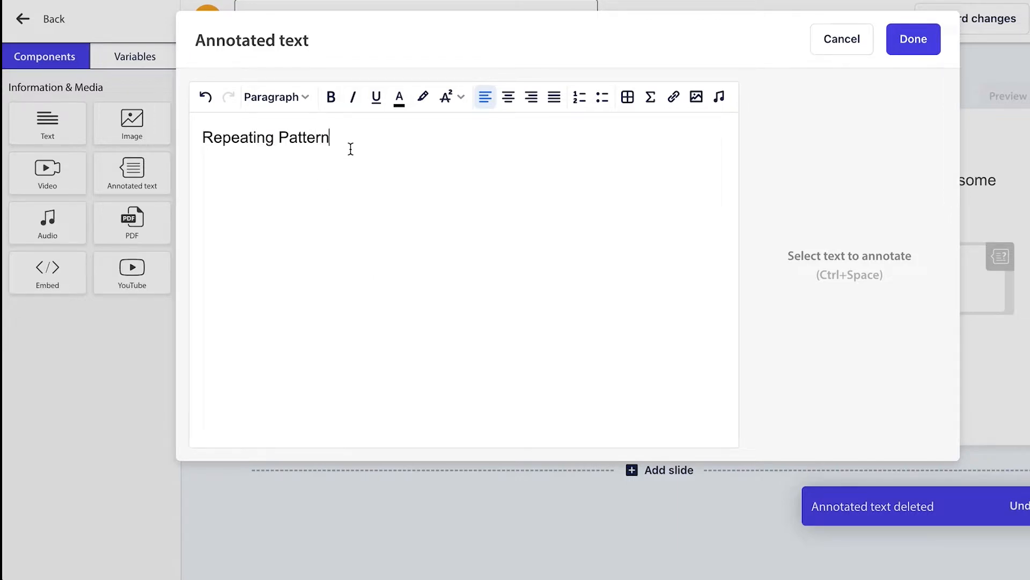
left_click_drag(351, 148, 188, 143)
left_click(264, 108)
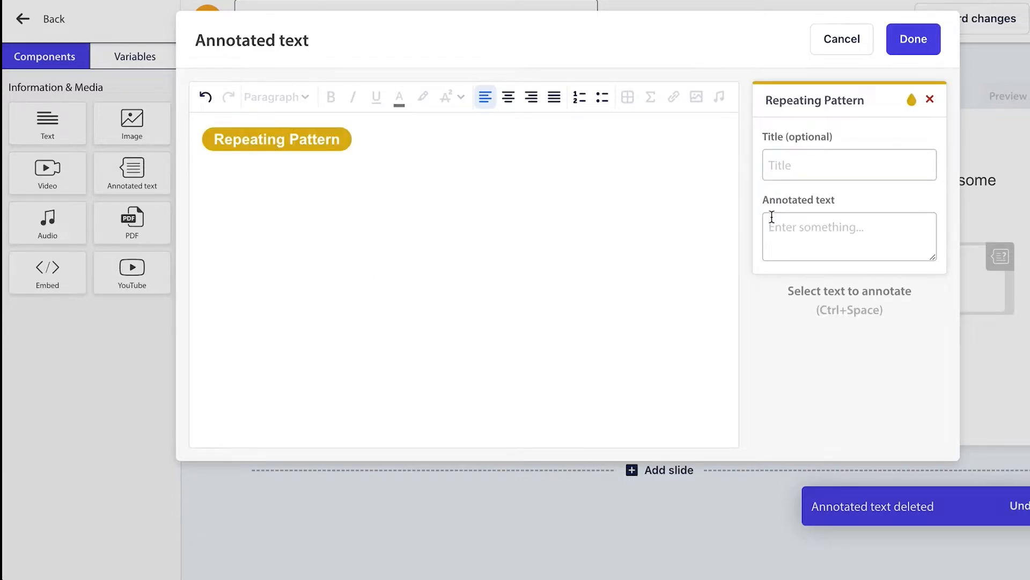
type("A type of pattern, in which the rule keeps repeating over and over is called a repeating pattern.")
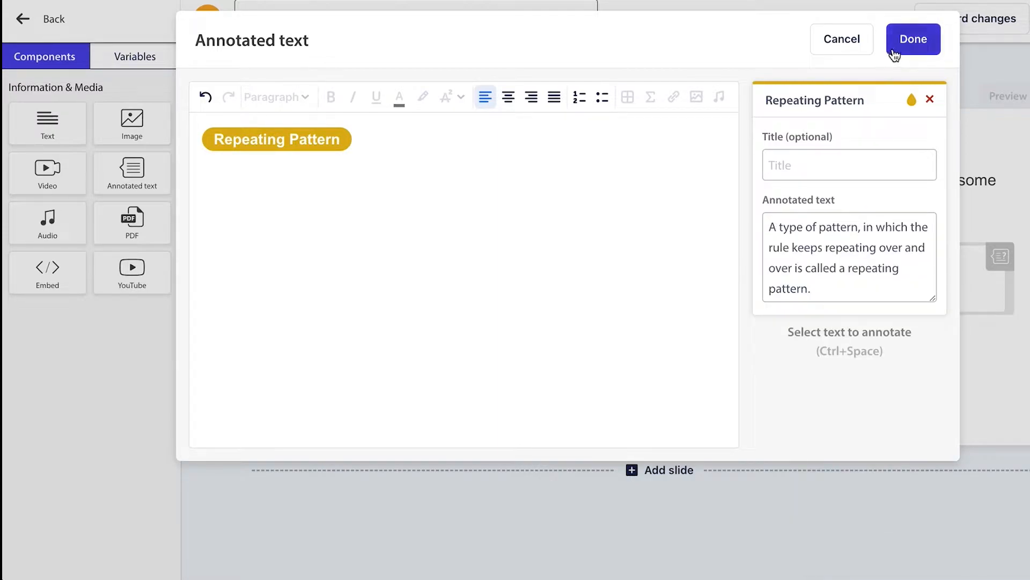
left_click(919, 48)
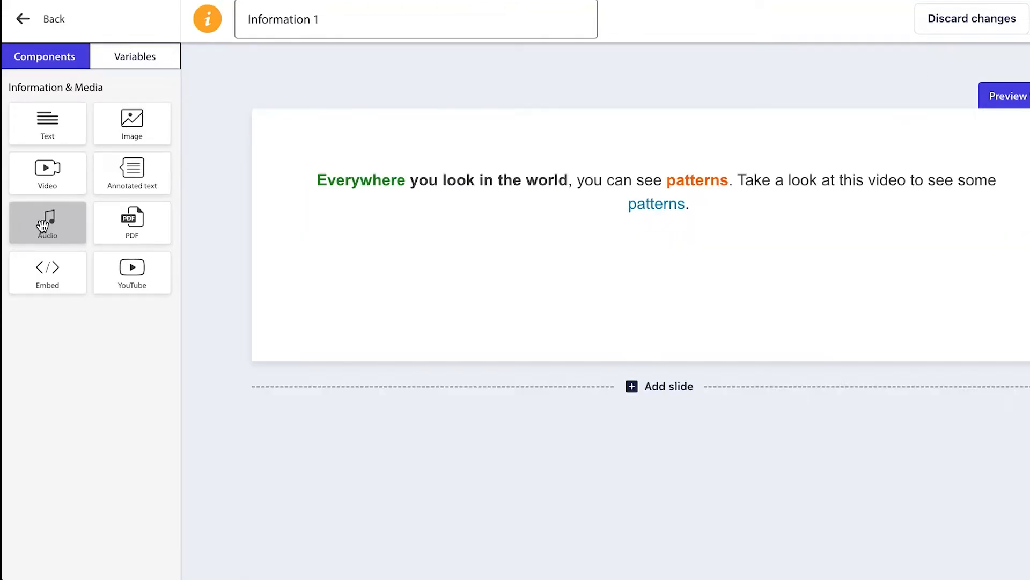
Step: Add an audio component with the sound "A simple duple drum beat.", found by searching the Media Gallery for "pattern"
left_click_drag(43, 226, 489, 302)
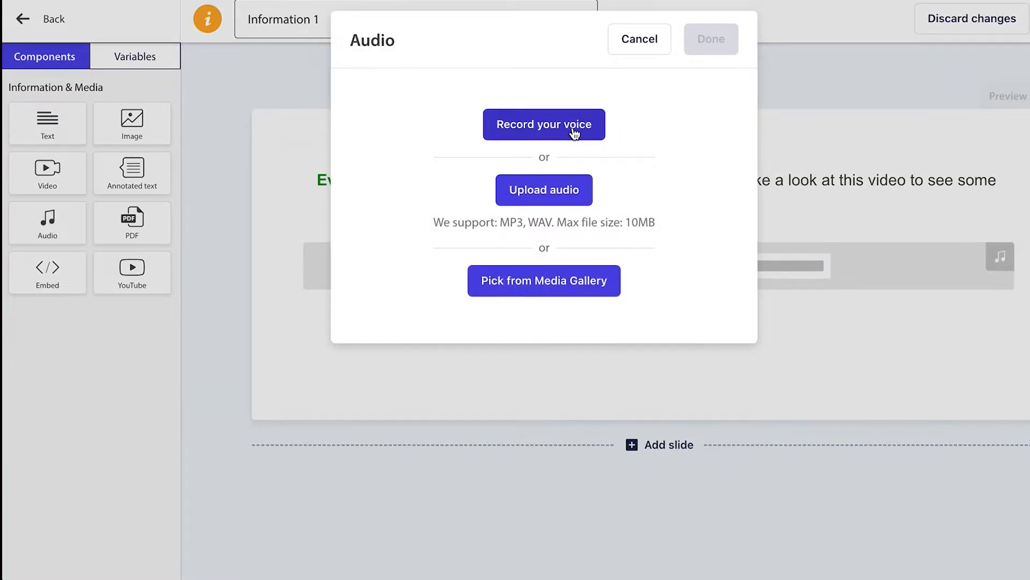
left_click(605, 285)
left_click(173, 34)
type("pattern")
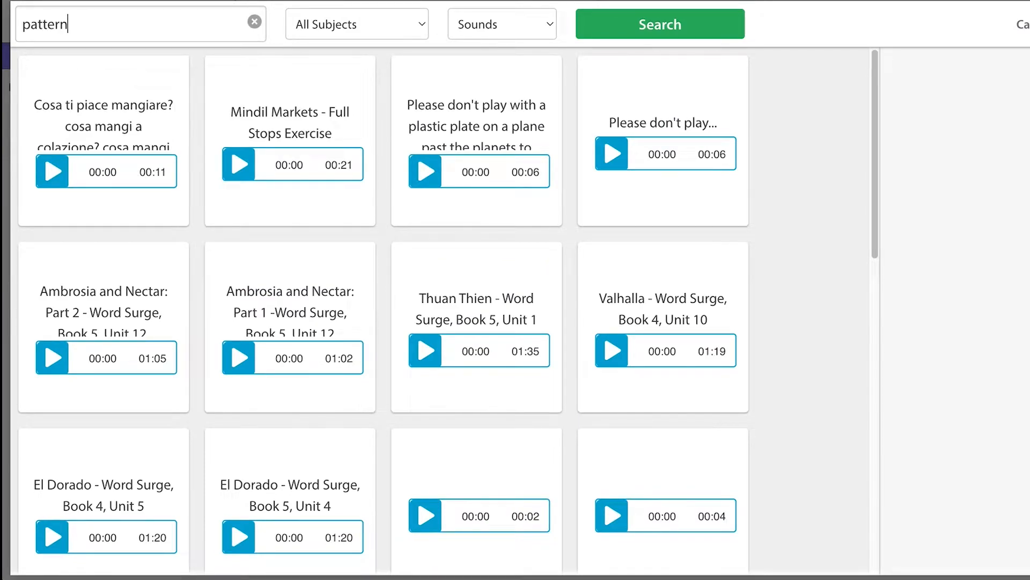
key("Return")
left_click(52, 164)
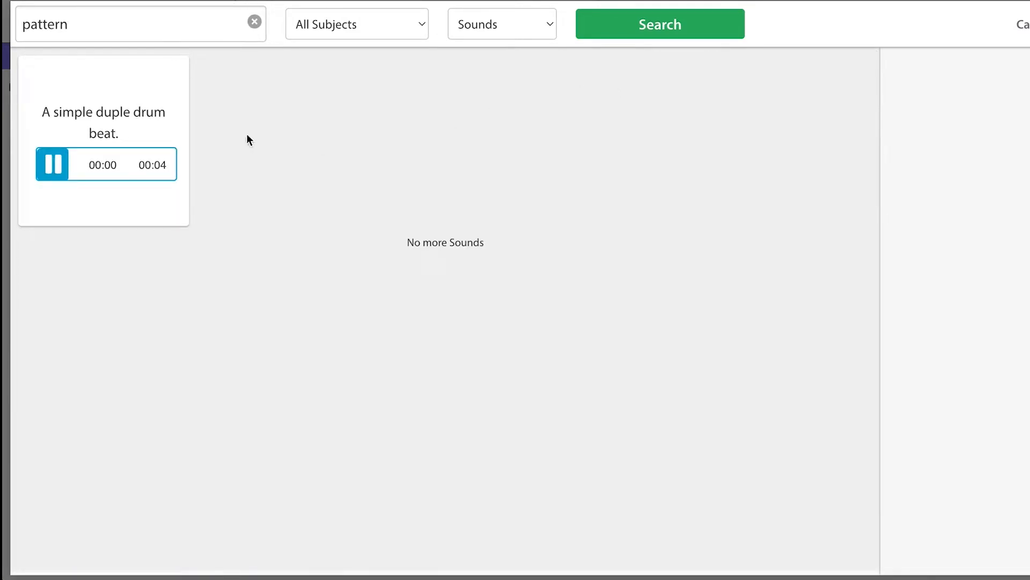
left_click(127, 130)
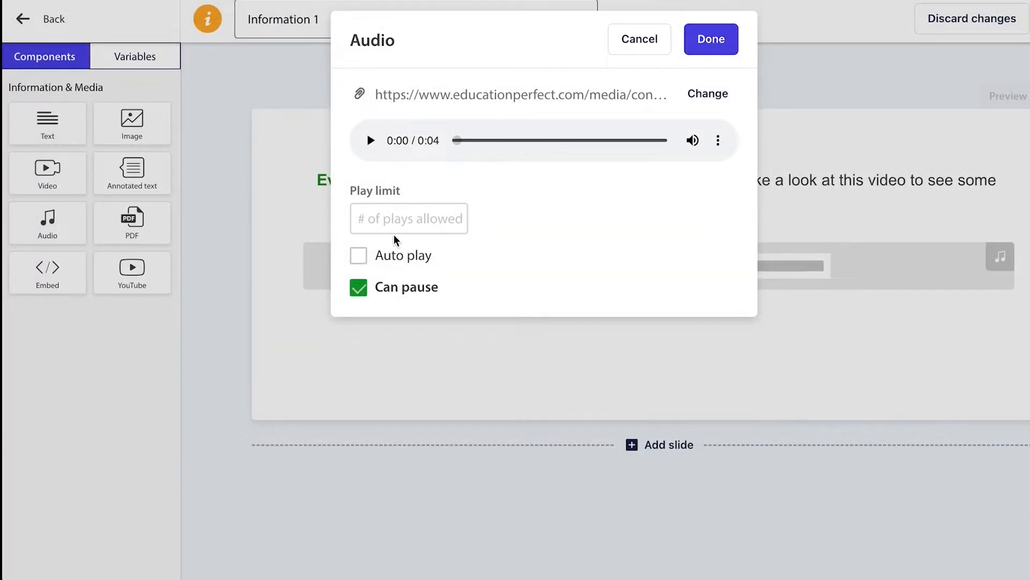
left_click(728, 56)
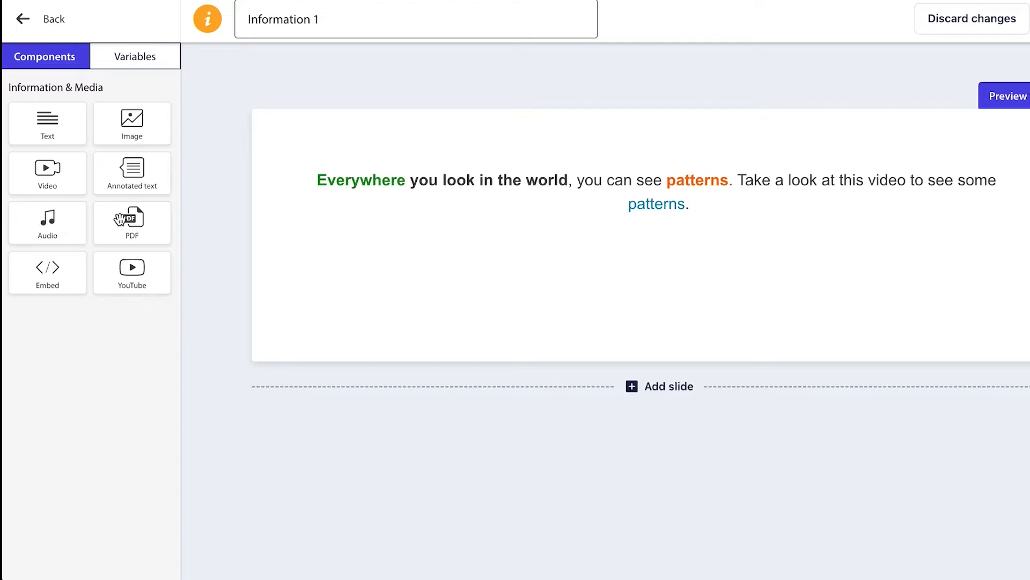
Step: Place a PDF component below the text and search the Media Gallery for "patterns" PDFs
left_click_drag(119, 218, 397, 288)
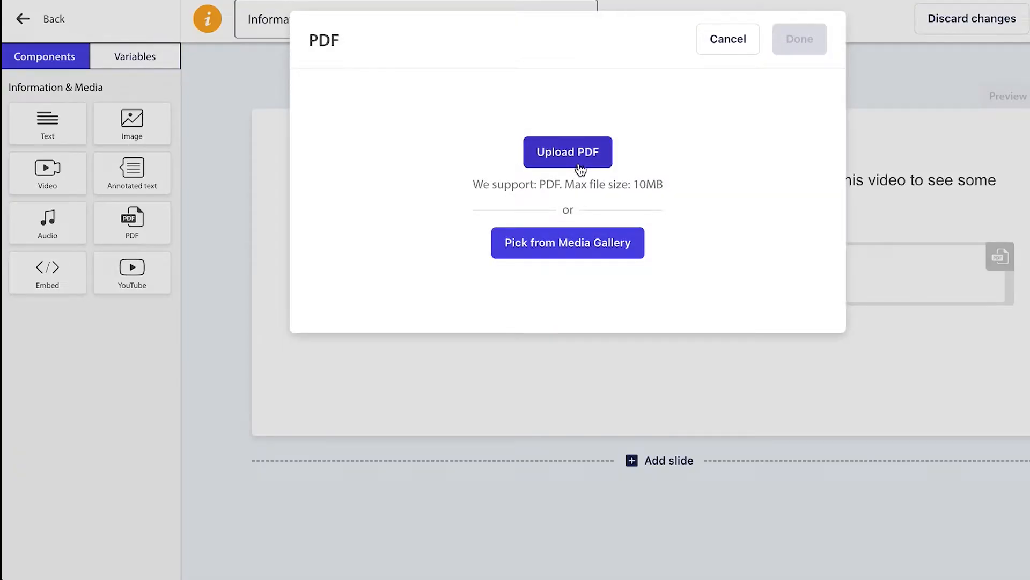
left_click(598, 245)
left_click(174, 27)
type("patterns")
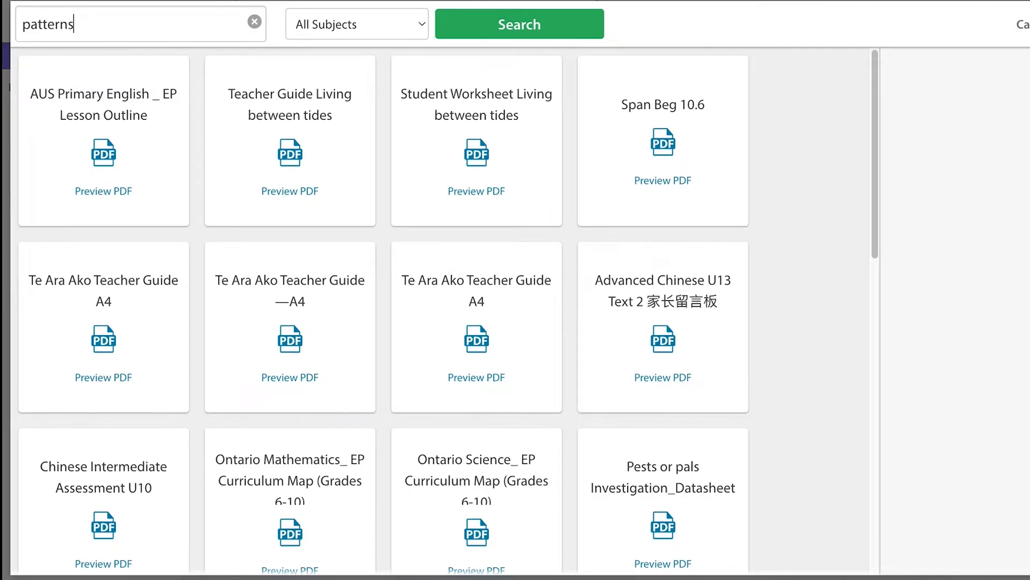
key("Return")
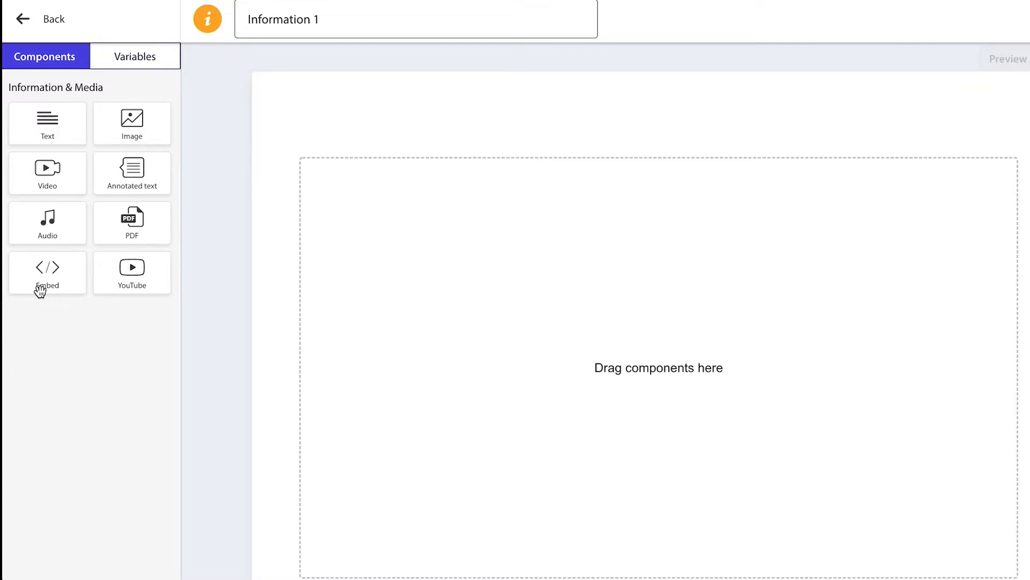
Step: Add an embed component to the blank slide and link it to the Google Form "What do you already know about Patterns?"
left_click_drag(40, 290, 433, 240)
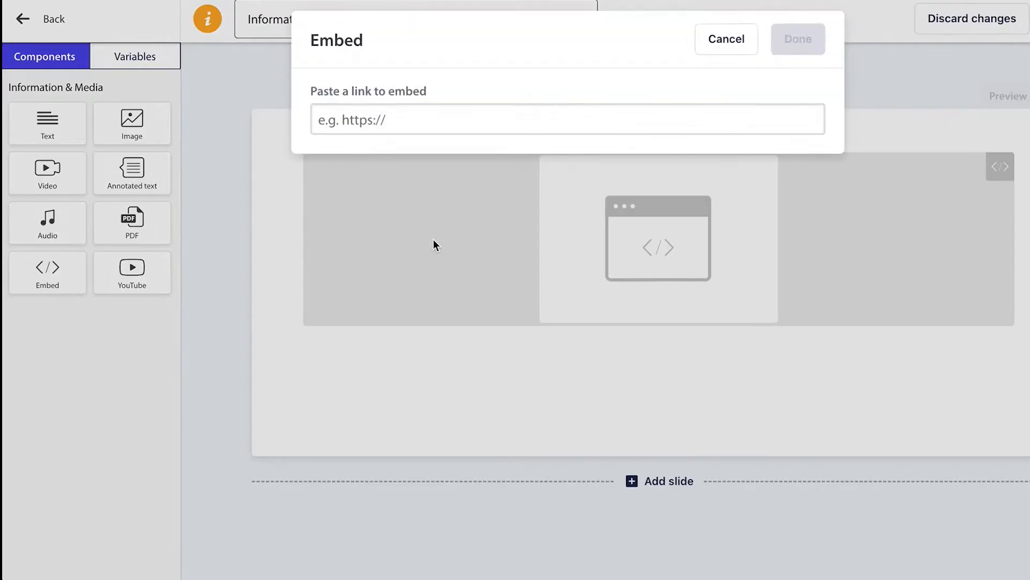
left_click(437, 123)
key("ctrl+v")
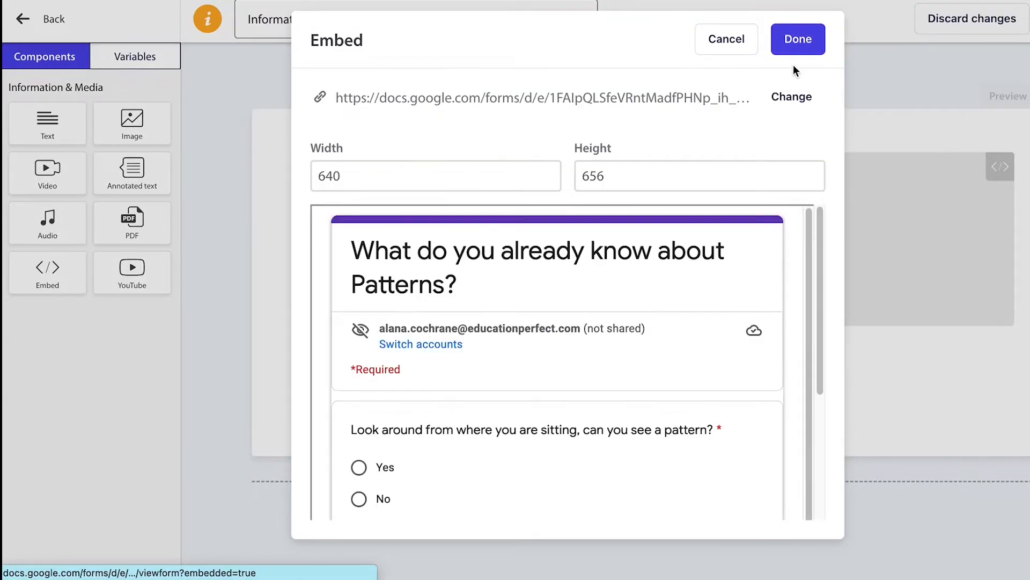
double_click(327, 173)
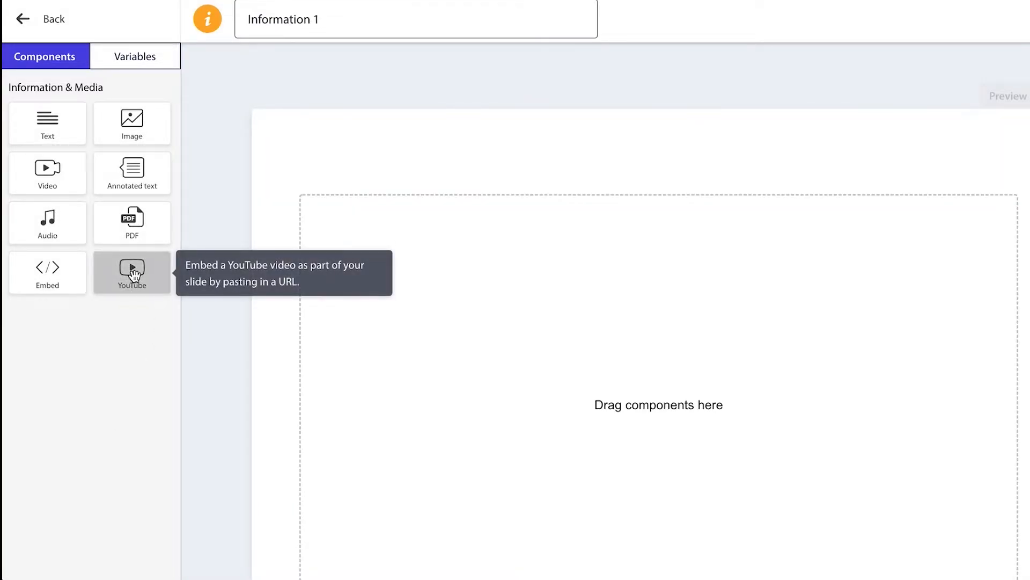
left_click_drag(134, 275, 405, 286)
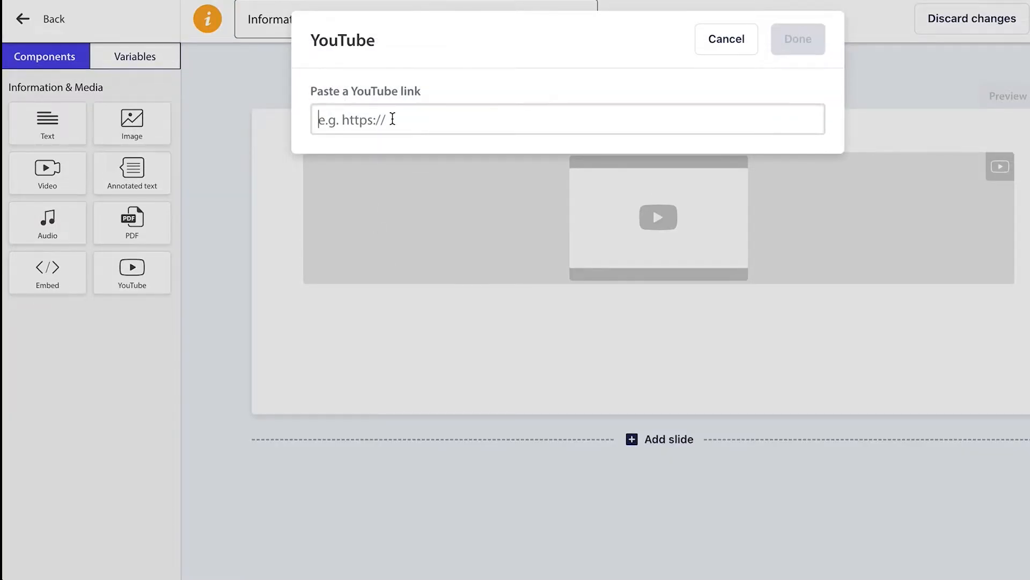
type("https://www.youtube.com/watch?v=Js45cR_7wFE&t=4s")
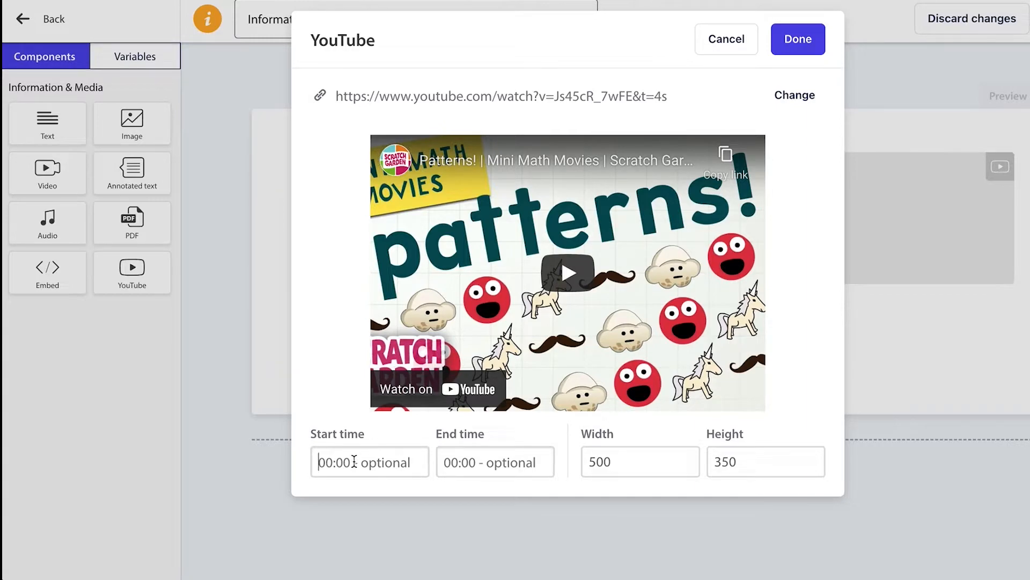
type("2:00")
key("Tab")
type("2:")
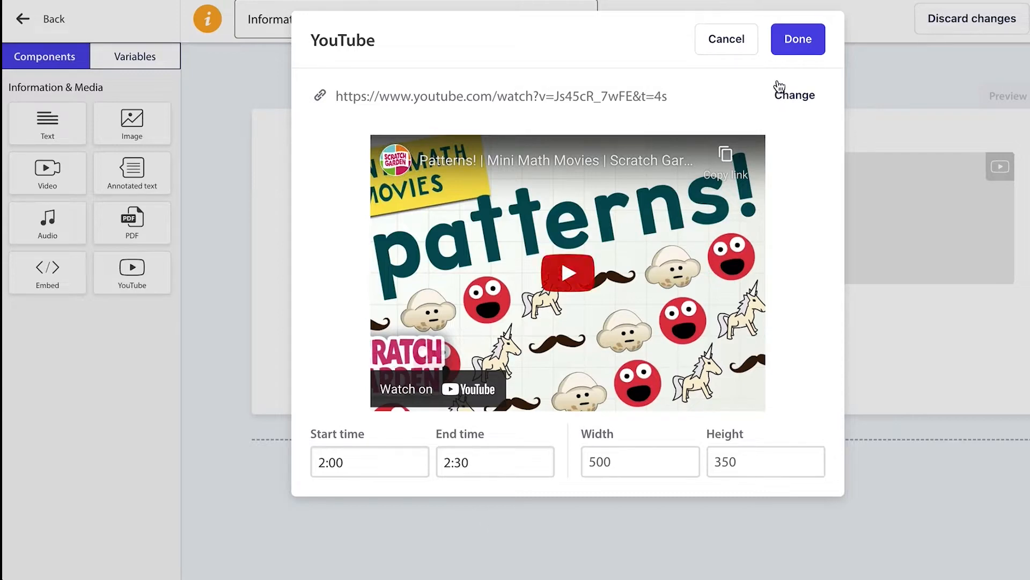
left_click(807, 37)
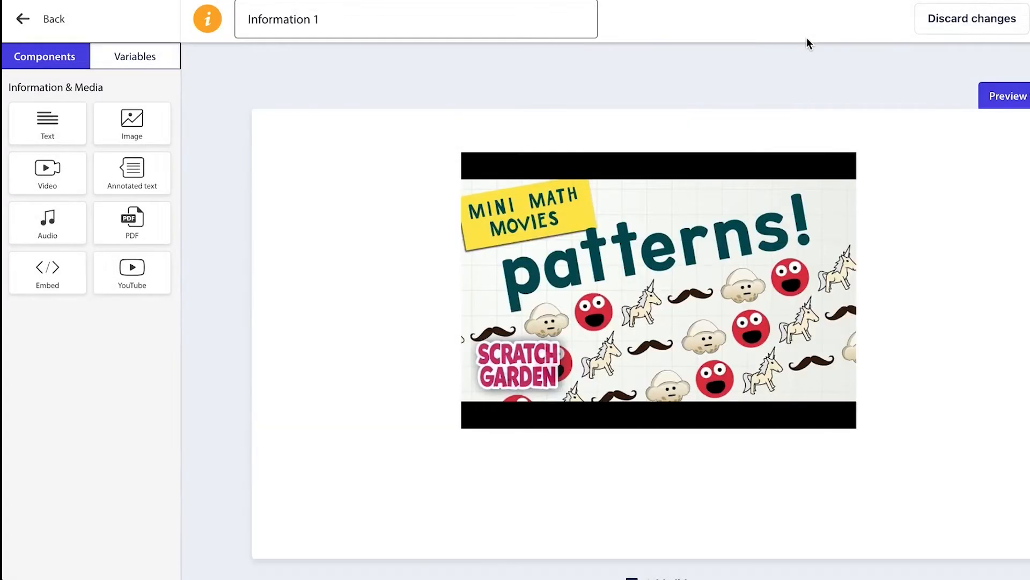
Step: Arrange the text block beneath the patterns video and rename the slide "Patterns slide 1"
left_click_drag(704, 228, 643, 449)
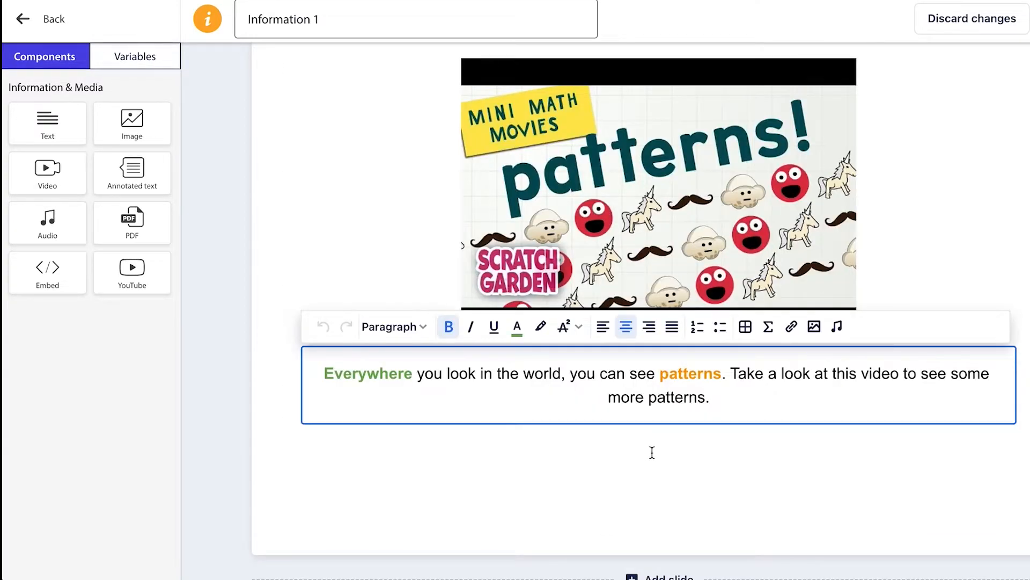
left_click(652, 452)
left_click_drag(338, 18, 204, 14)
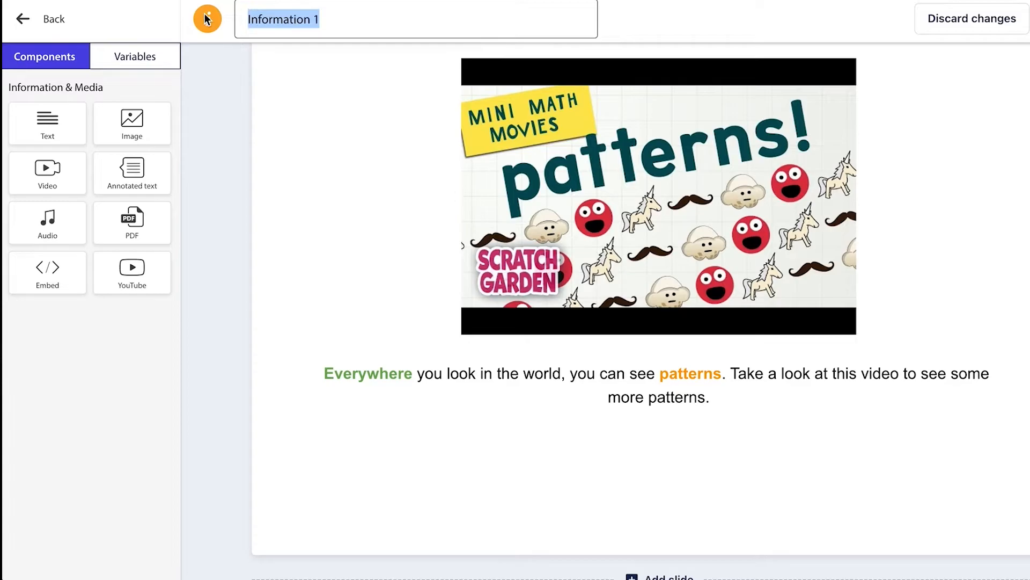
type("Pa")
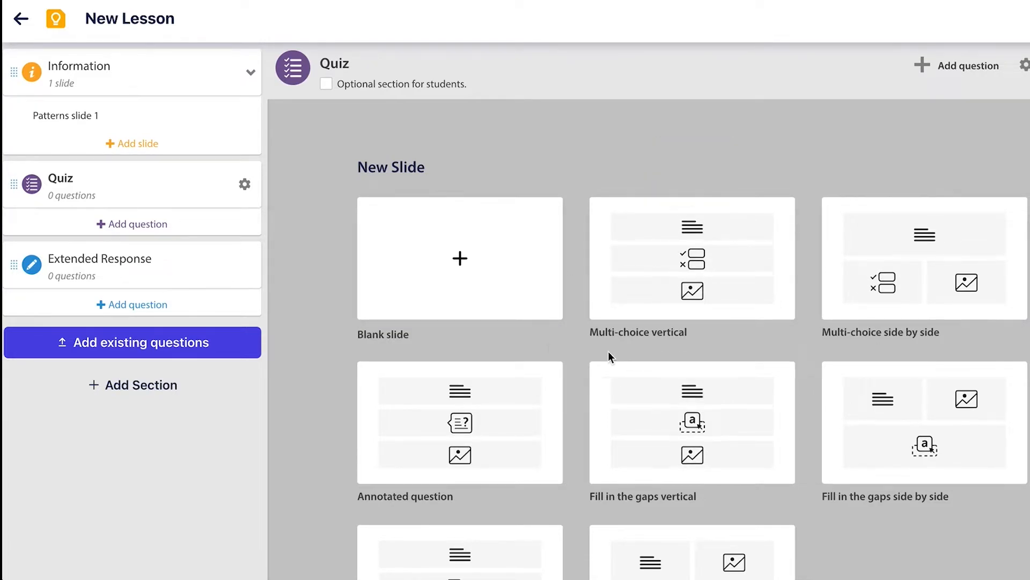
Step: Start a blank quiz question and add a multi-choice component with Oval as the correct answer and Rectangle and Square as incorrect options
left_click(456, 279)
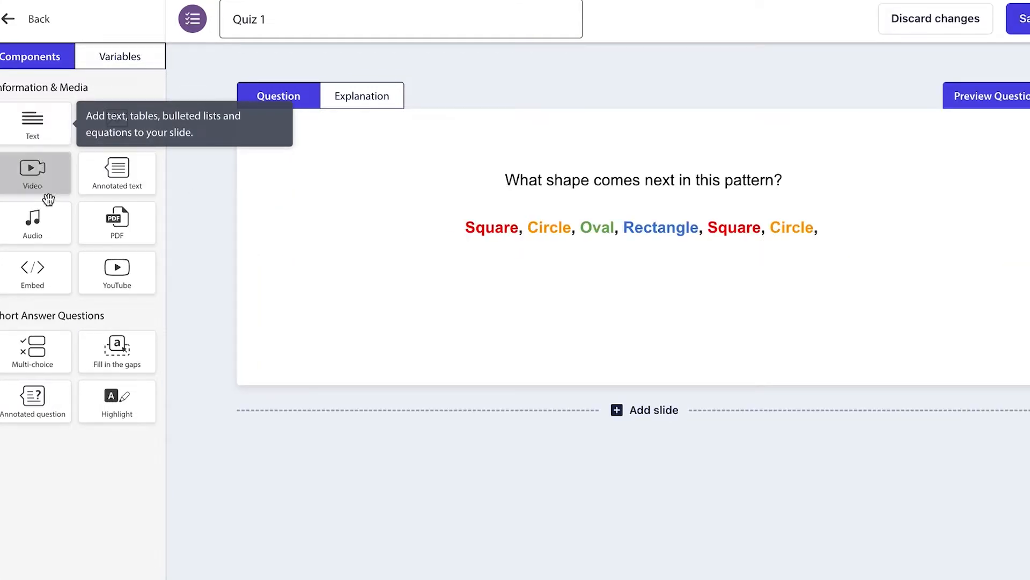
left_click_drag(36, 352, 507, 315)
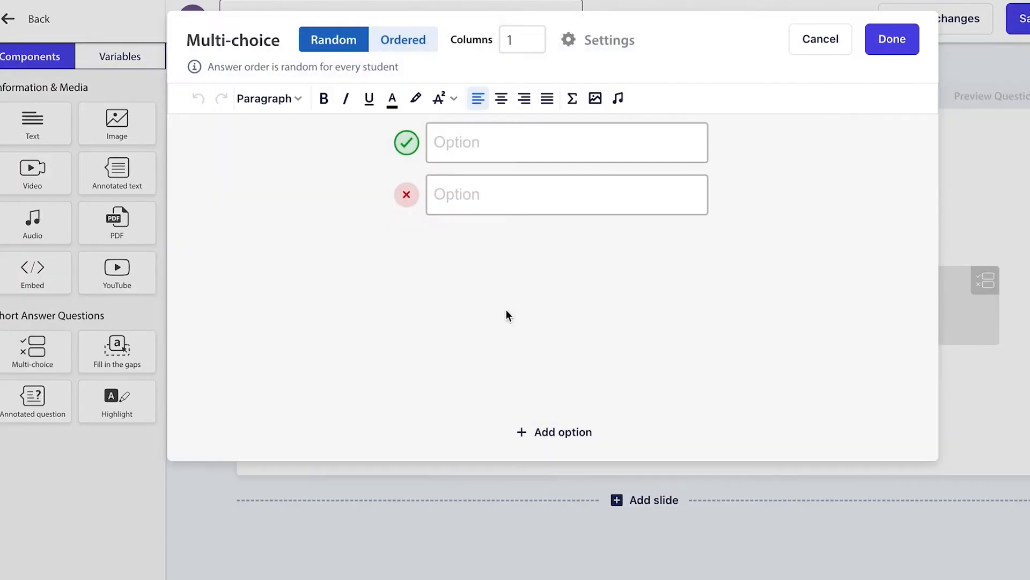
left_click(470, 152)
type("Oval")
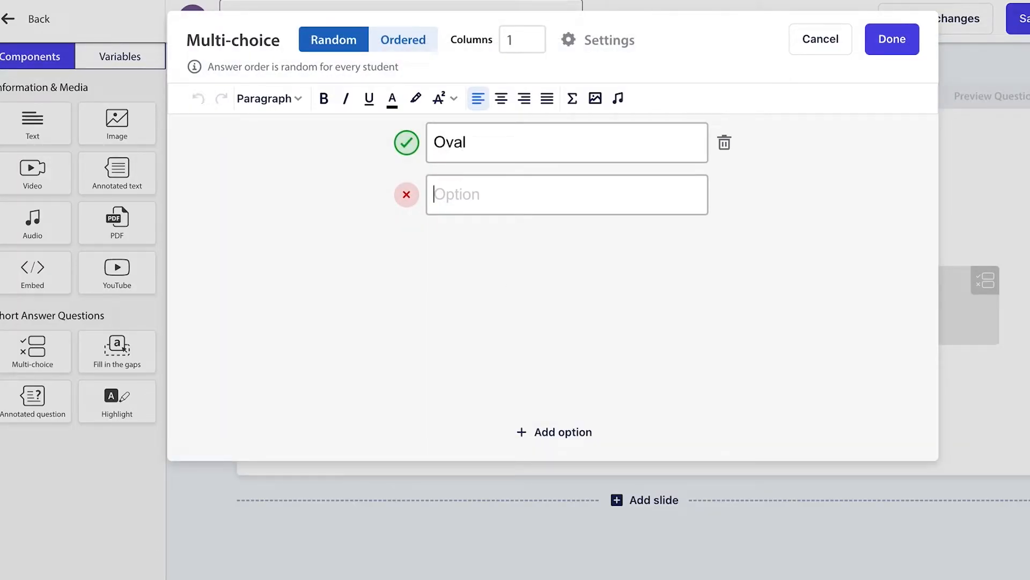
type("Red")
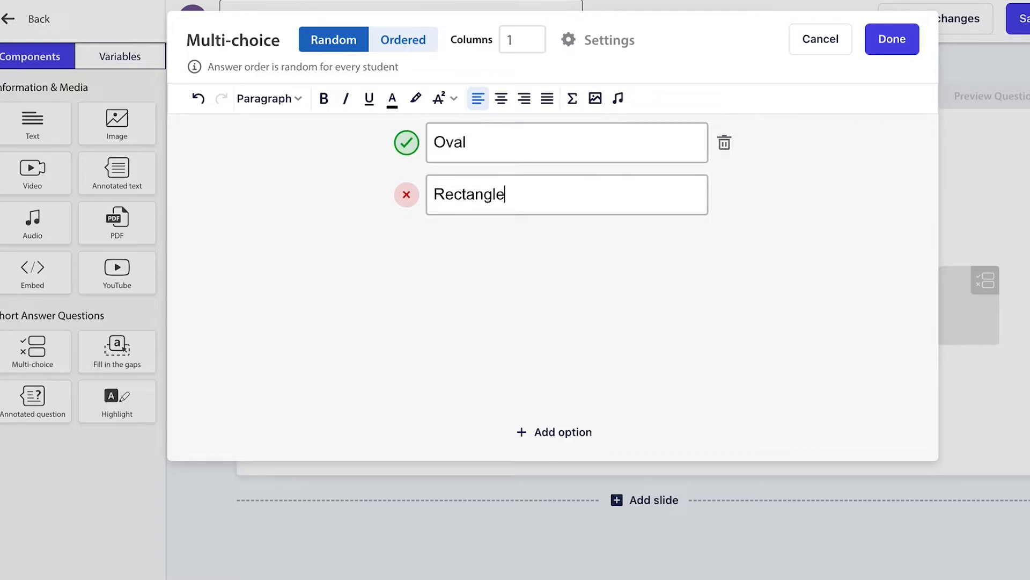
left_click(558, 441)
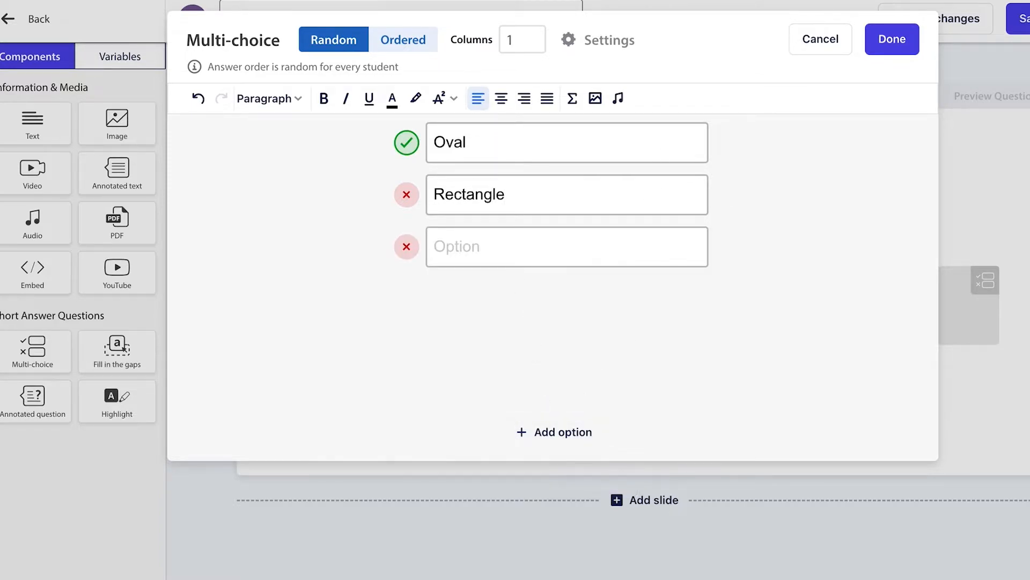
type("Square")
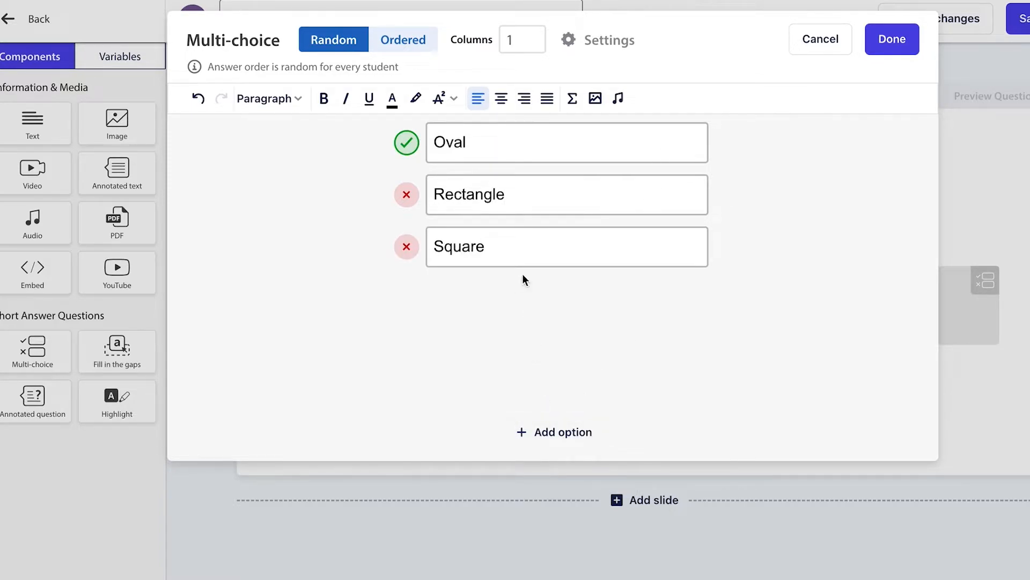
Step: Lay out the multi-choice options in 2 columns, review the component's settings, and set the answer order to Ordered
left_click(409, 251)
left_click(410, 251)
left_click(536, 34)
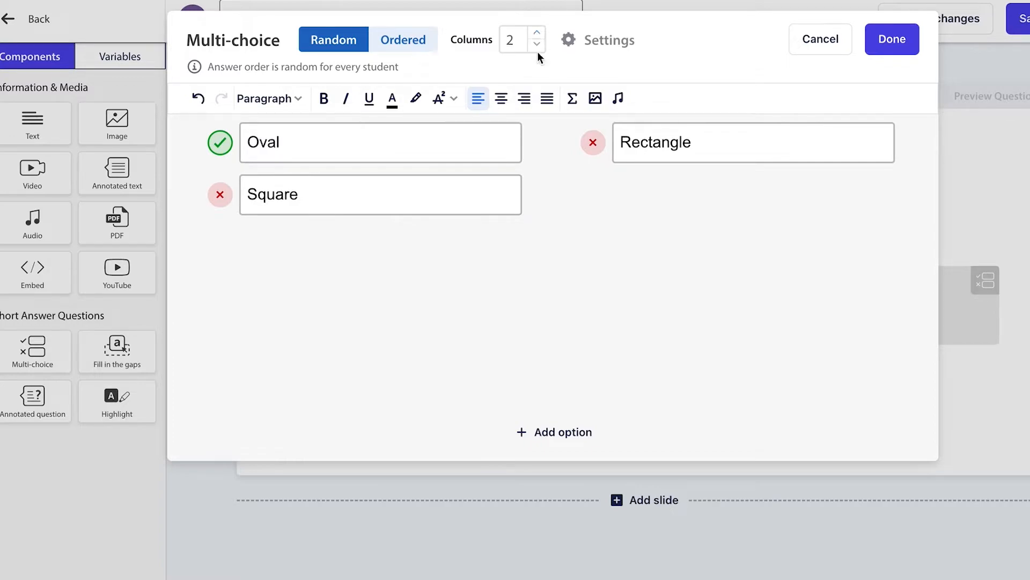
left_click(570, 43)
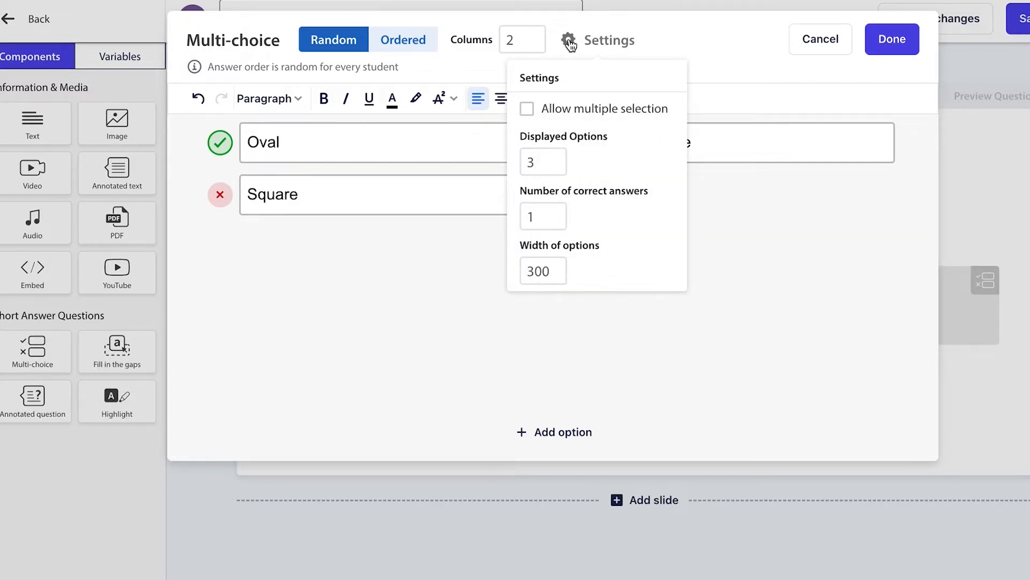
left_click(570, 43)
left_click(422, 43)
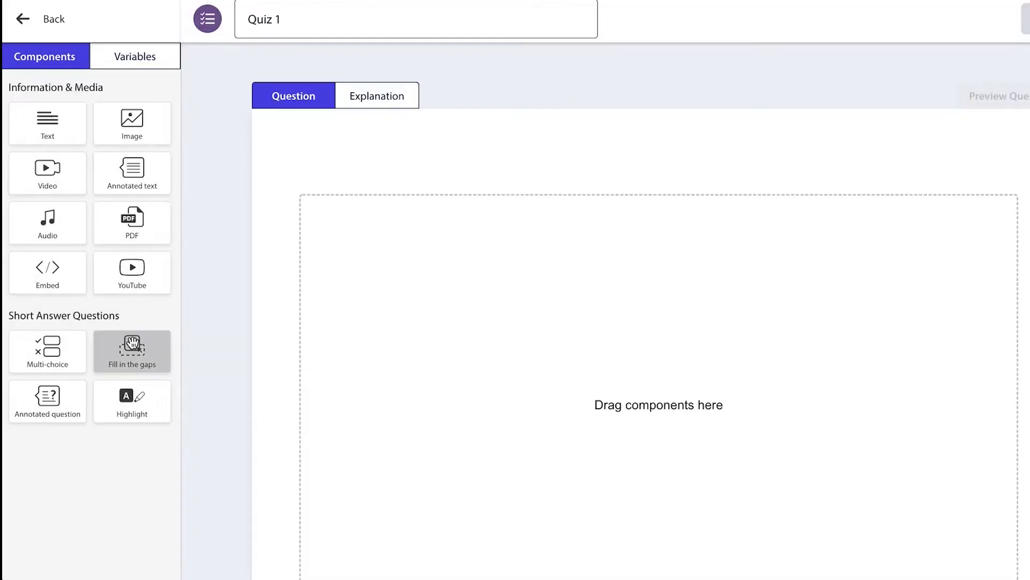
Step: Create a fill-in-the-gaps question "What shape comes next in this pattern?" with Square, Circle, Oval, Rectangle listed twice, gapping the second Circle and Rectangle
mouse_move(132, 344)
left_mouse_down()
mouse_move(329, 272)
mouse_move(460, 300)
left_mouse_up()
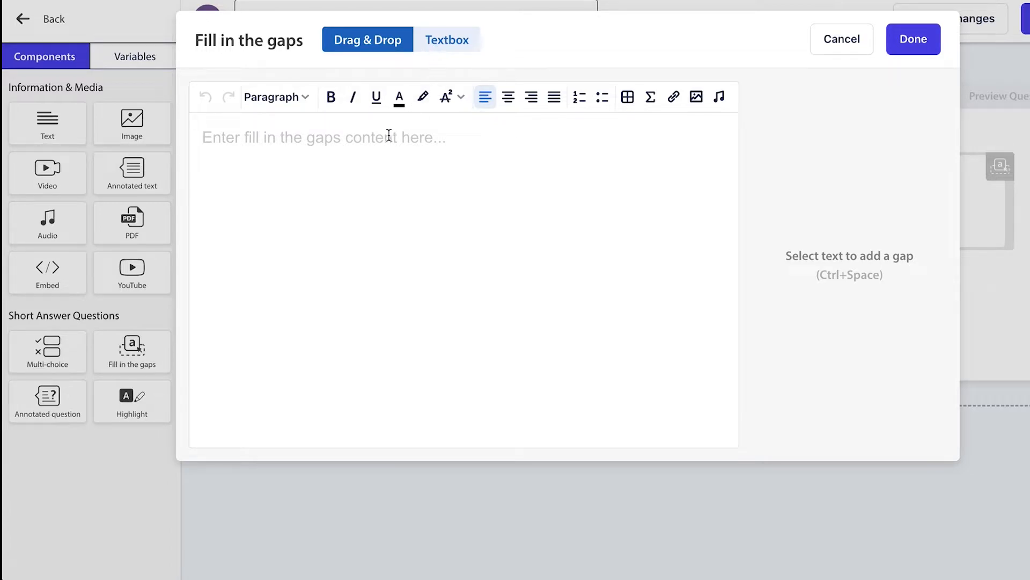
type("What shape comes next in this pattern?  Square, Circle, Oval, Rectangle, Square, Circle, Oval, Rectangle")
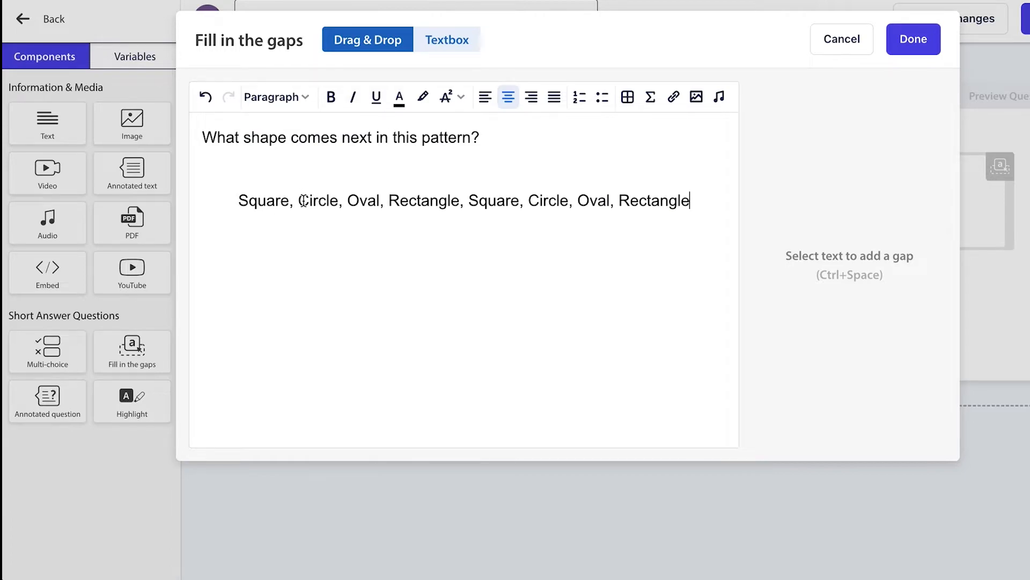
left_click_drag(304, 200, 338, 201)
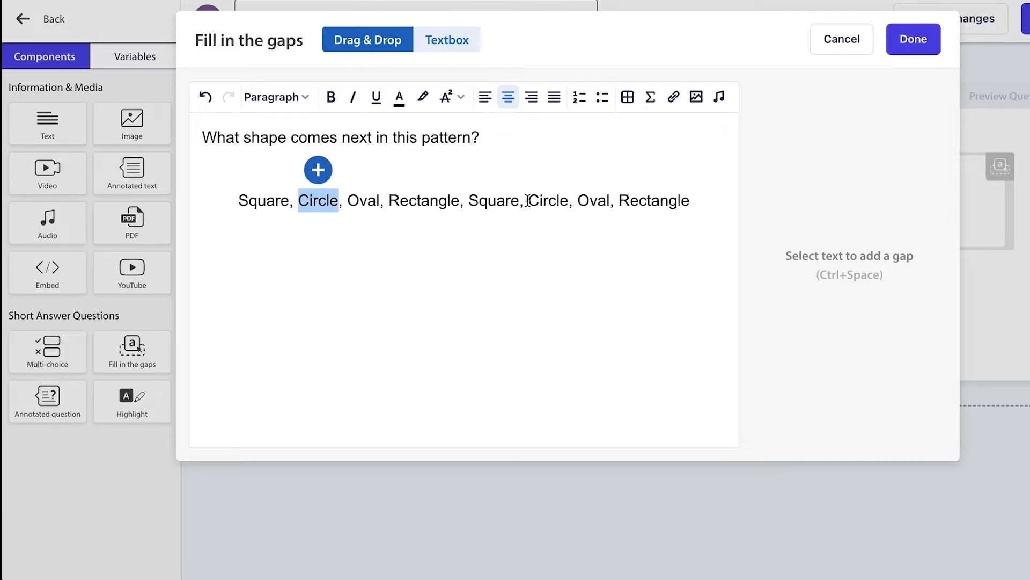
left_click_drag(528, 201, 568, 202)
left_click(548, 170)
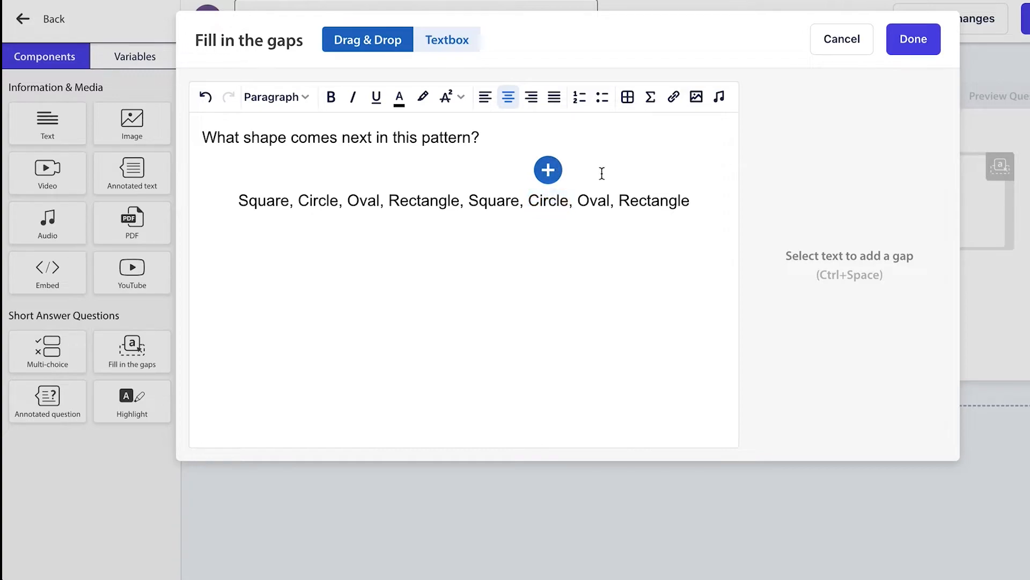
left_click_drag(632, 202, 702, 202)
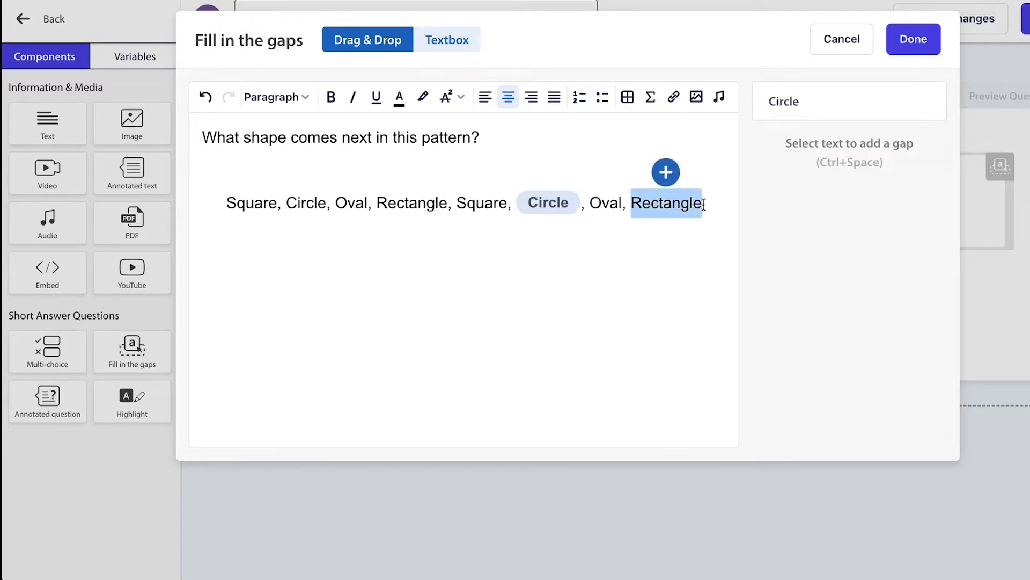
left_click(669, 177)
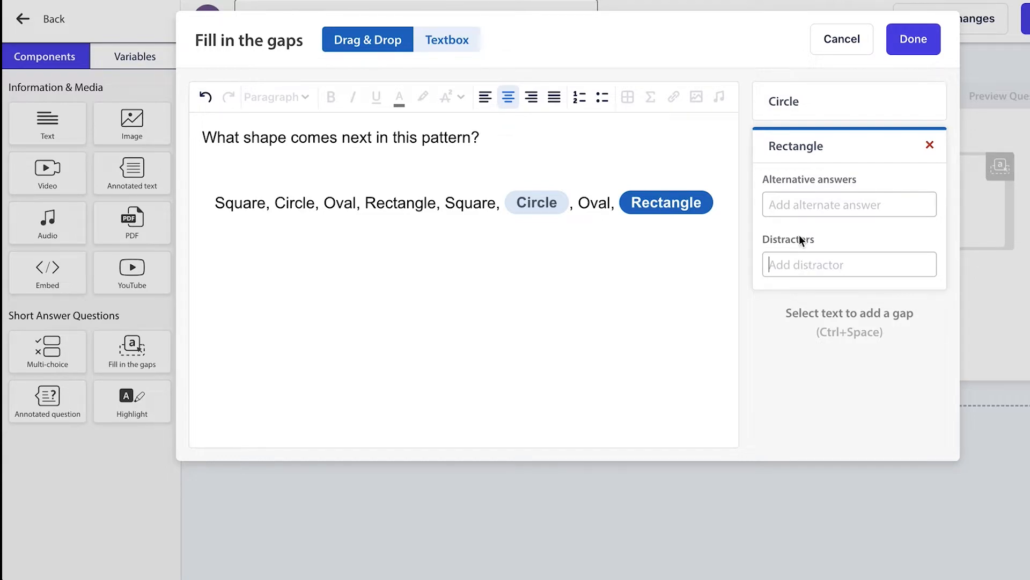
Step: Add "Oval" as a distractor for the Rectangle gap and switch the fill-in-the-gaps question to Textbox answers
left_click(800, 264)
type("Oval")
left_click(446, 51)
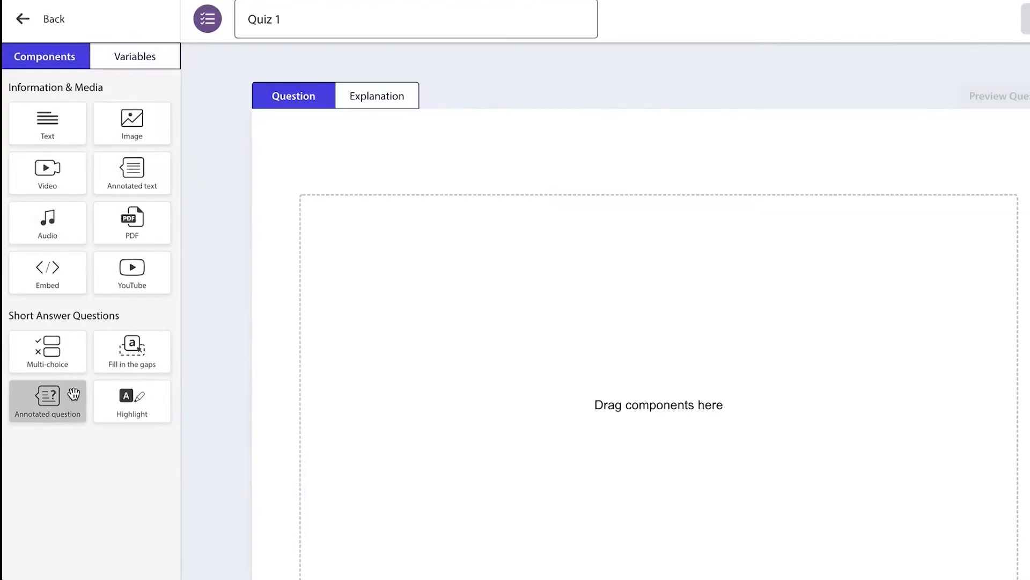
Step: Add an annotated question reading "A type of pattern, in which the rule keeps repeating over and over is called a..." and annotate the whole sentence
mouse_move(74, 394)
left_mouse_down()
mouse_move(144, 299)
mouse_move(433, 277)
left_mouse_up()
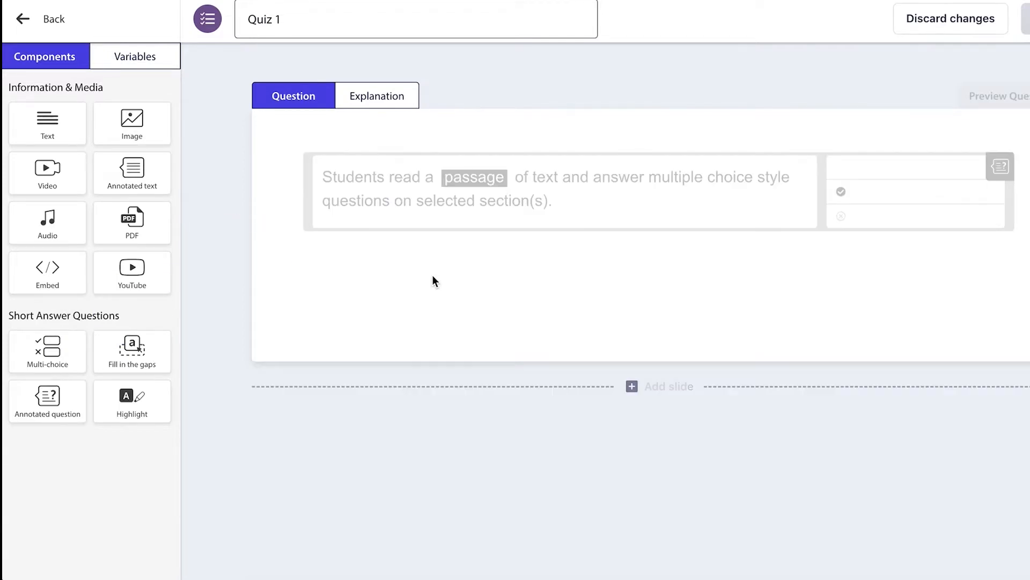
left_click(393, 176)
type("A type of pattern, in which the rule keeps repeating over and over is called a")
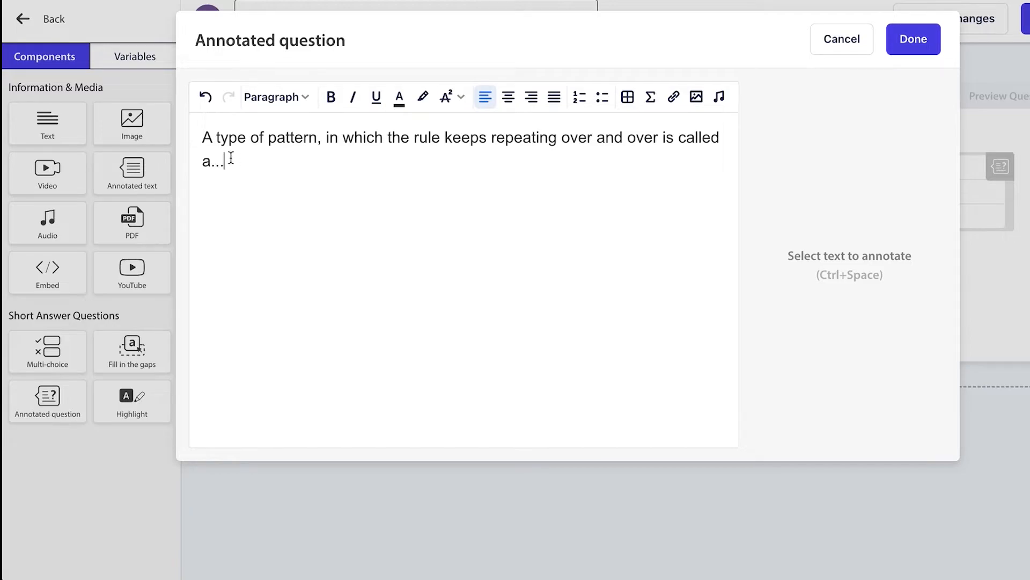
left_click_drag(230, 157, 184, 144)
left_click(219, 109)
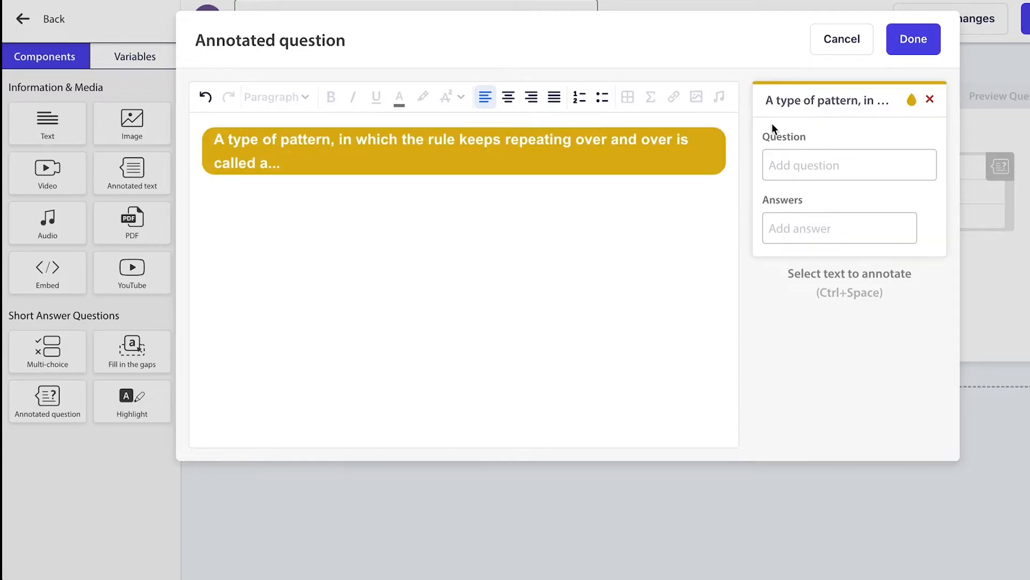
Step: Give the annotation the question "What type of pattern is this?" with Repeating as the correct answer and Growing as the incorrect one
type("What type of pattern is this?")
key("Tab")
type("Repeating")
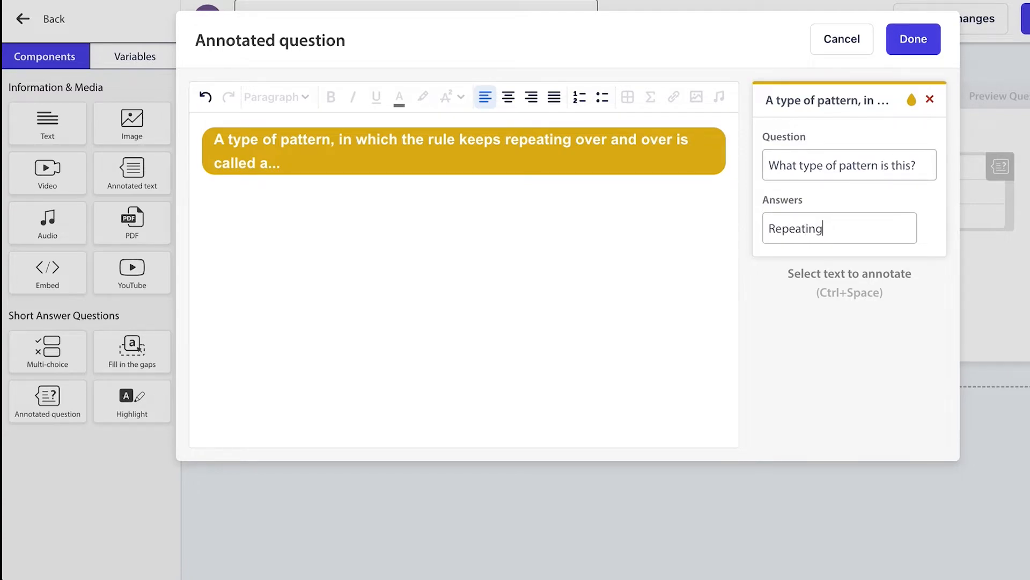
key("Return")
type("Growing")
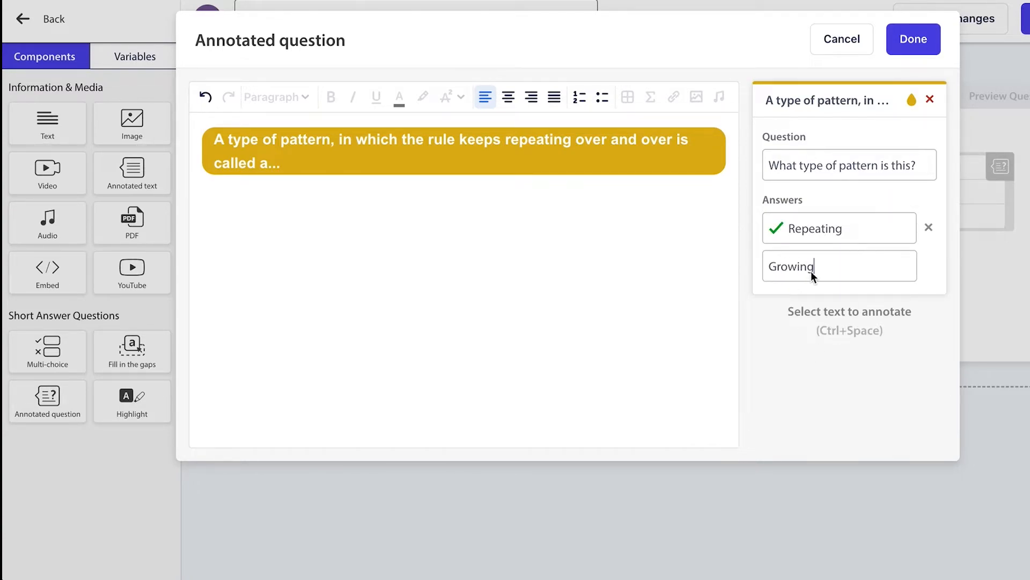
key("Return")
left_click(914, 39)
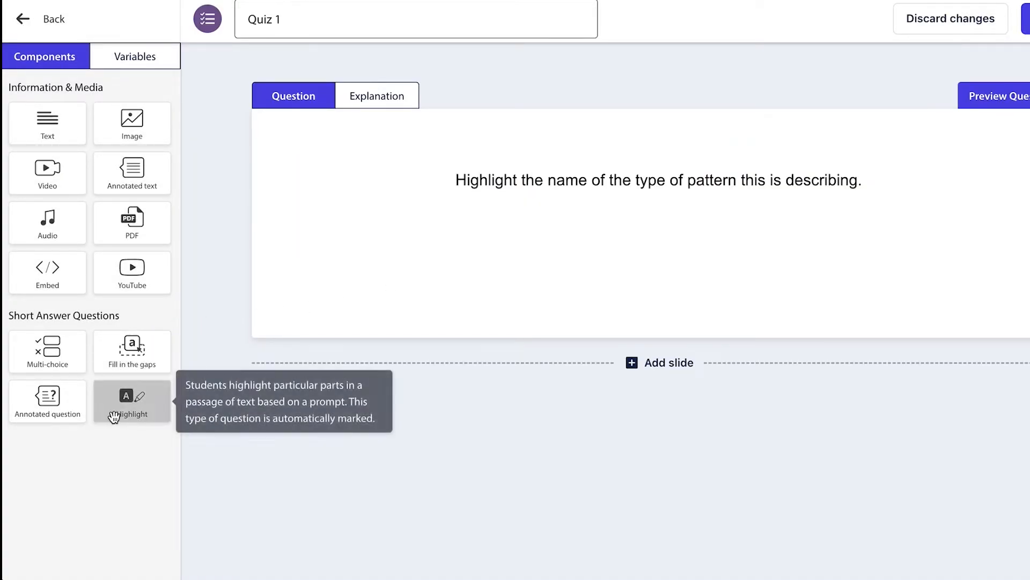
Step: Add a highlight question: "If the numbers are present in the increasing form, then the pattern is known as a growing pattern. Example 34, 40, 46, 52, ….."
left_click_drag(116, 413, 420, 267)
left_click(421, 257)
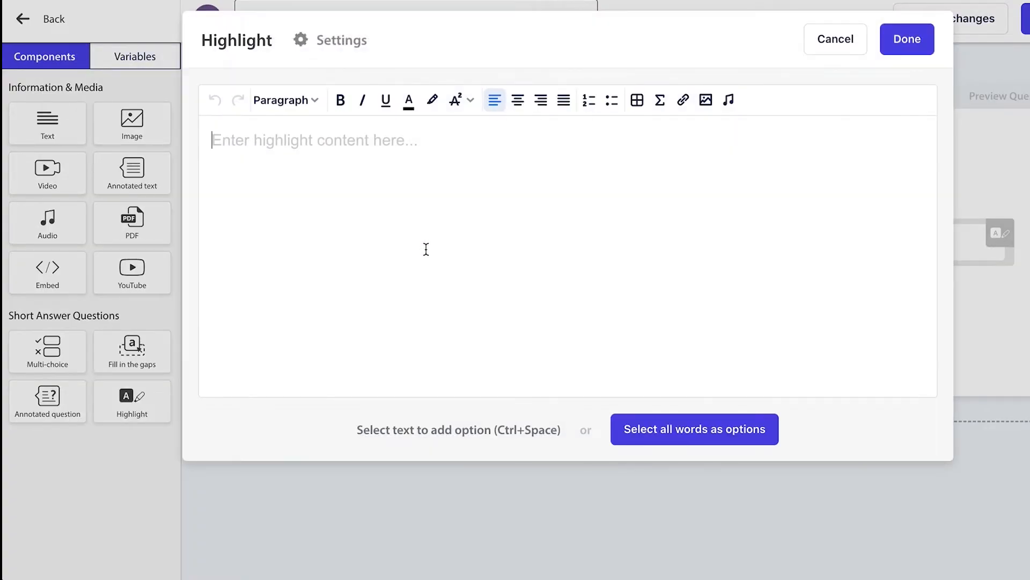
type("If the numbers are present in the increasing form, then the pattern is known as a growing pattern.\\nExample 34, 40, 46, 52, .....")
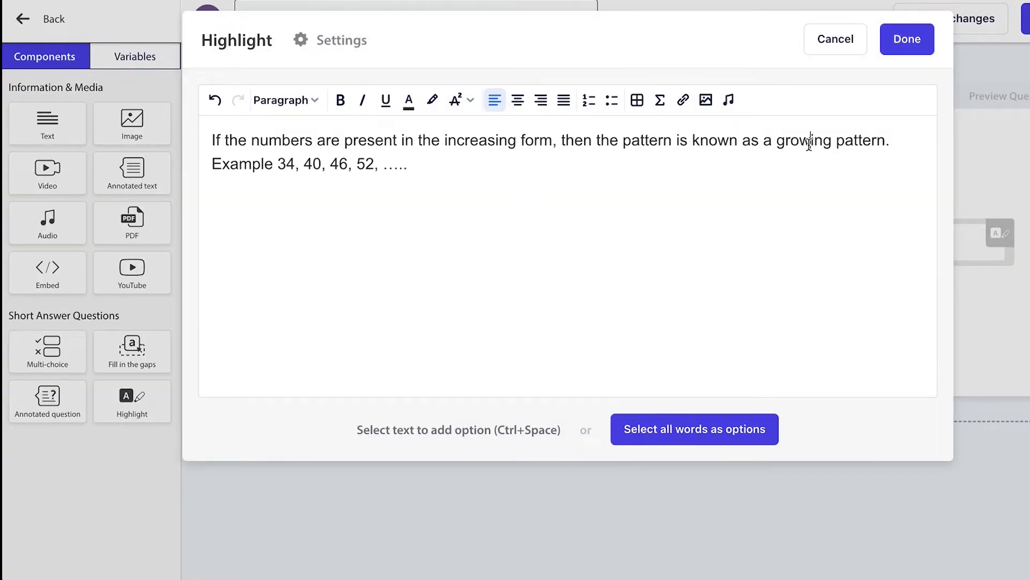
Step: Mark "growing pattern" as the correct highlight answer and "increasing" as an incorrect option, and finish the highlight component
double_click(788, 144)
left_click_drag(776, 141, 881, 139)
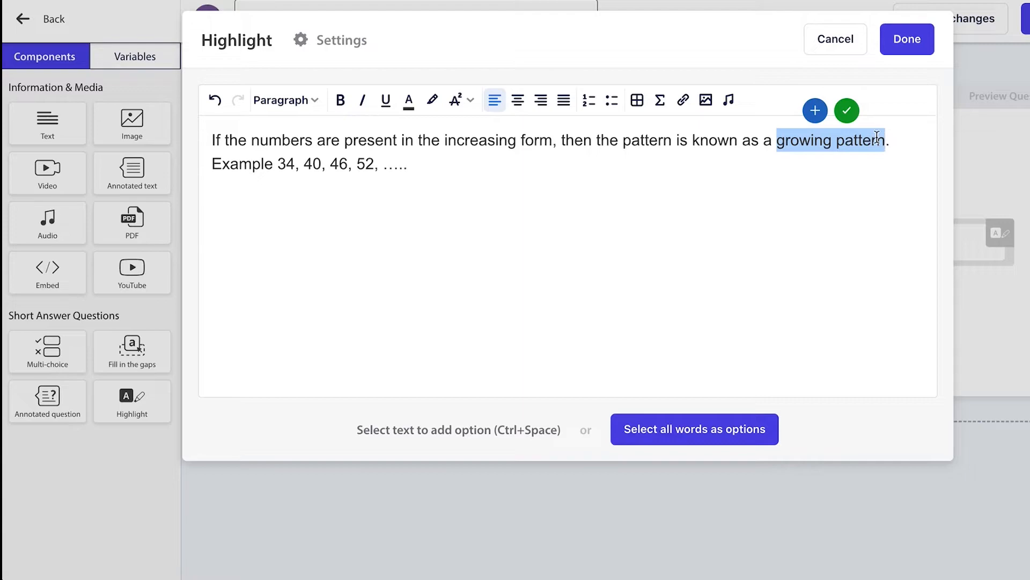
left_click(844, 118)
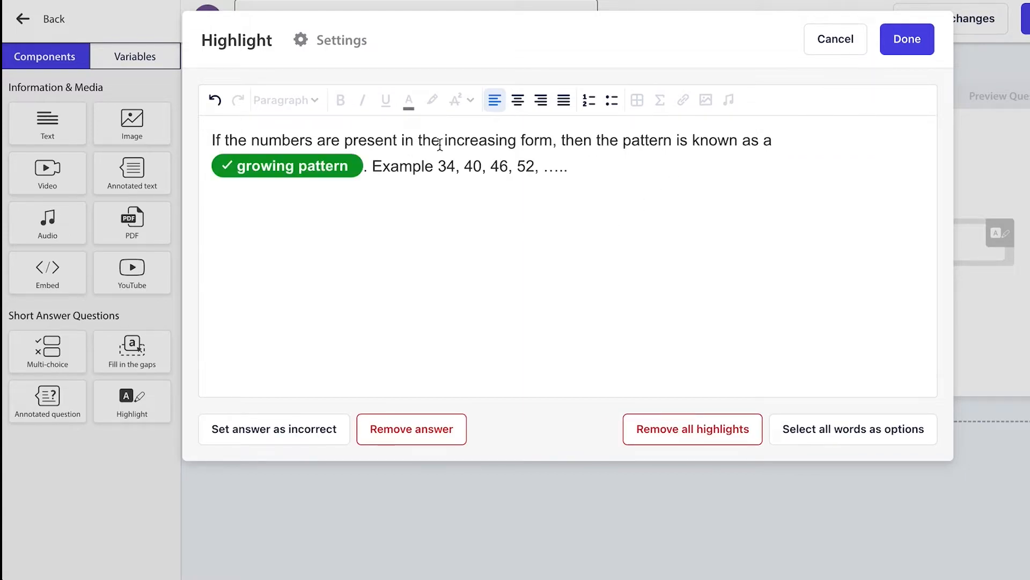
left_click_drag(444, 141, 519, 141)
left_click(469, 110)
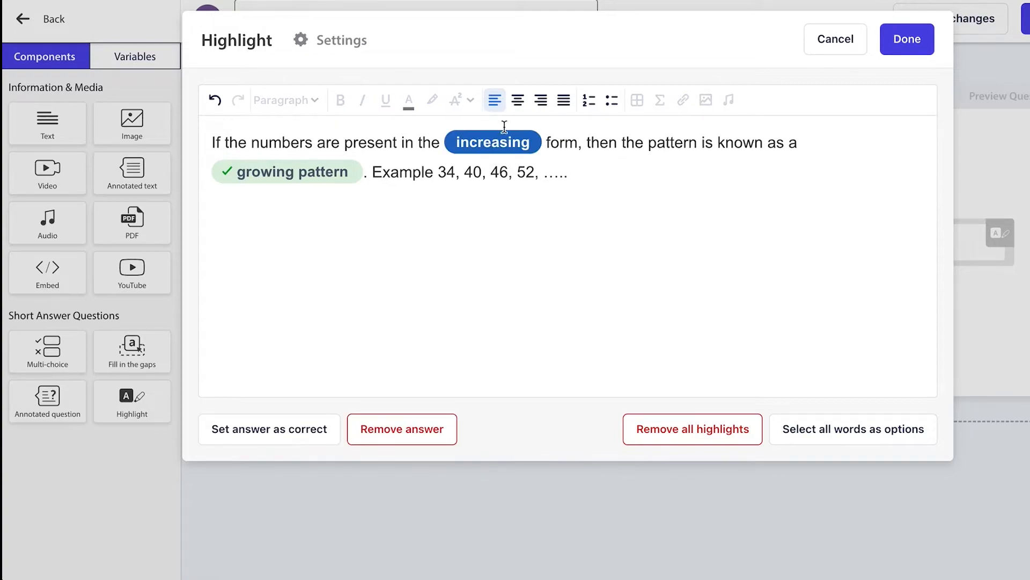
left_click(708, 257)
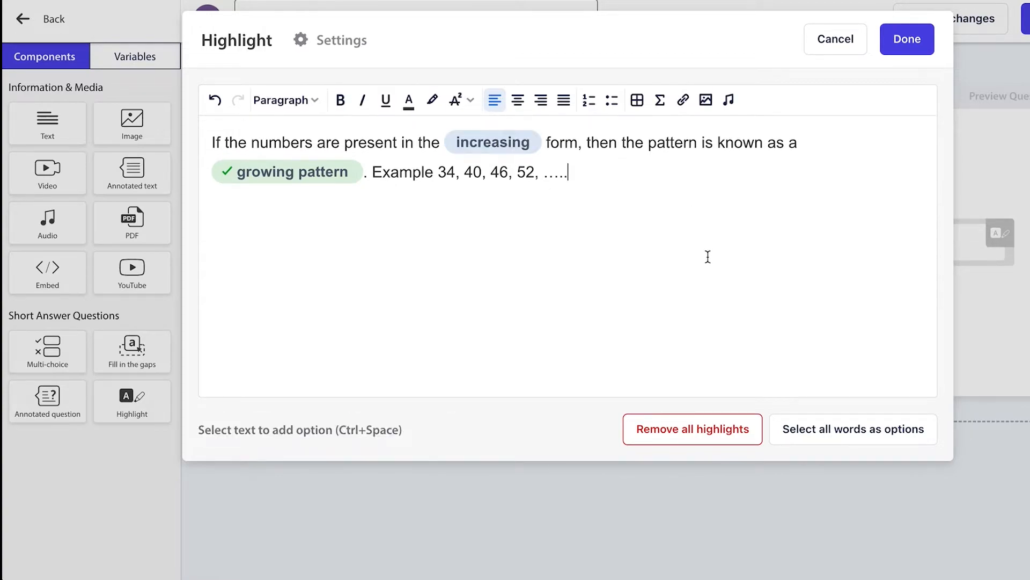
left_click(919, 41)
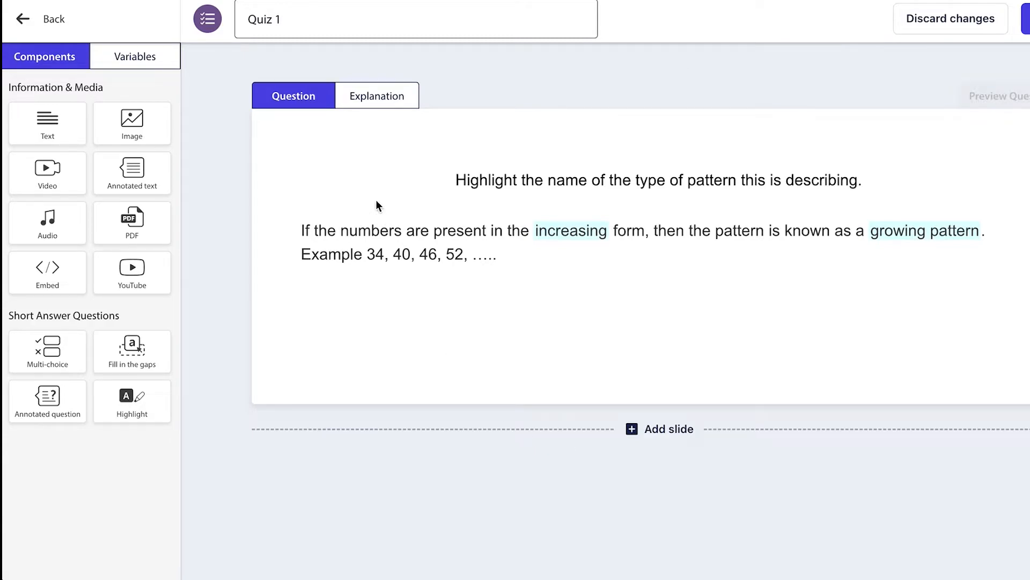
left_click(369, 103)
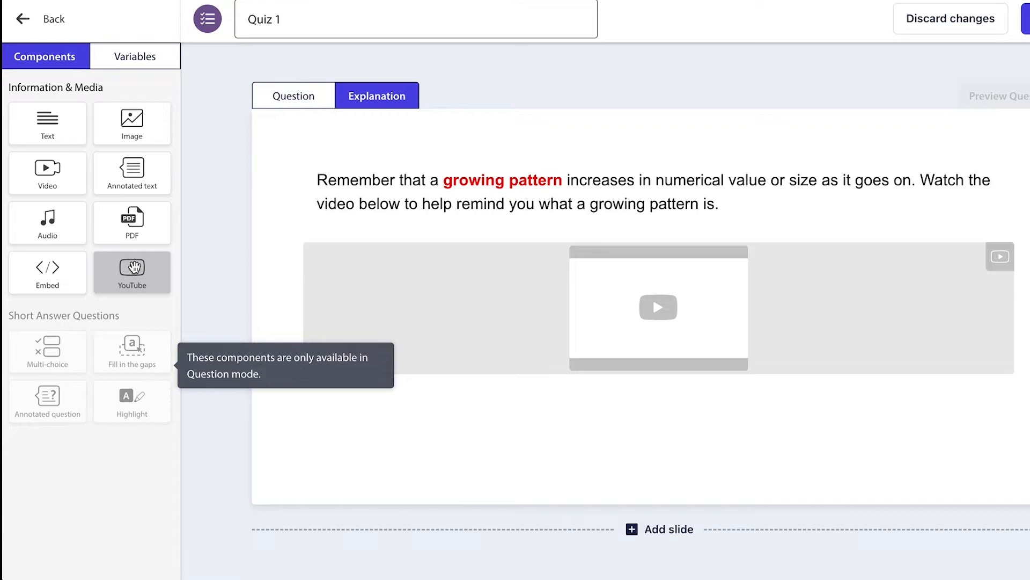
left_click(134, 267)
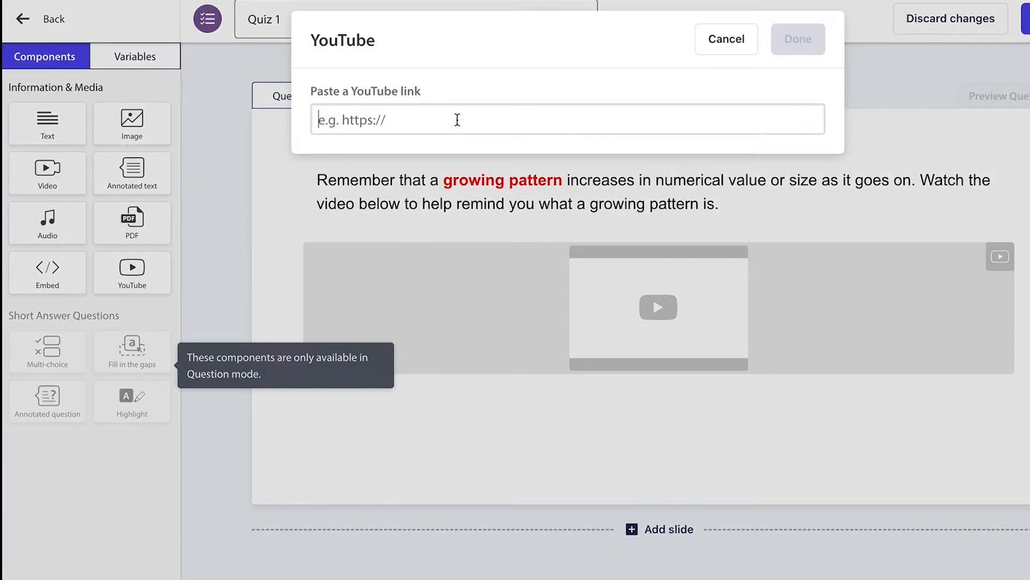
type("https://www.youtube.com/watch?v=JAQWcZLUas")
left_click(812, 42)
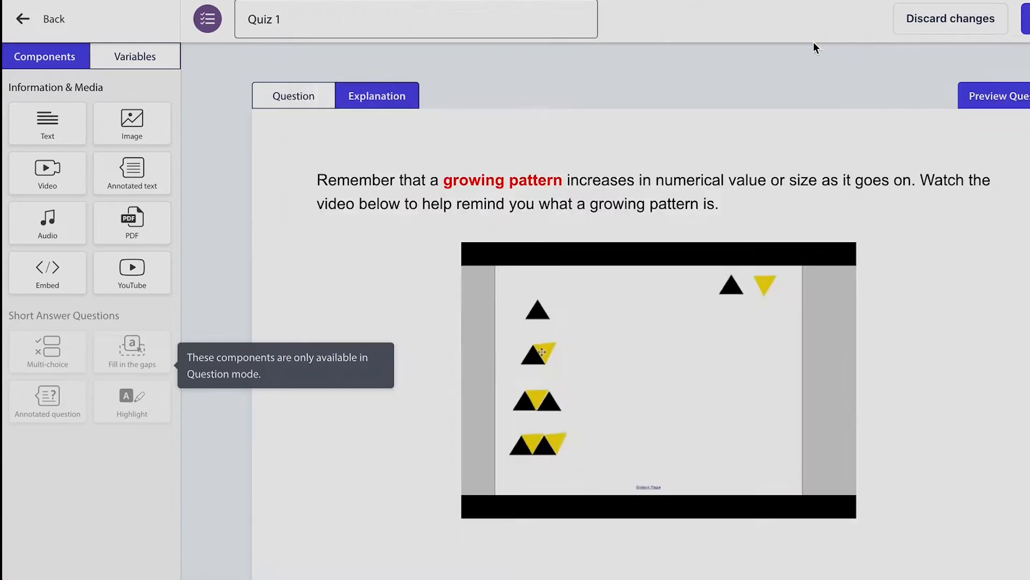
Step: Save the quiz question, return to the lesson overview, and make the Quiz section optional for students
left_click(971, 22)
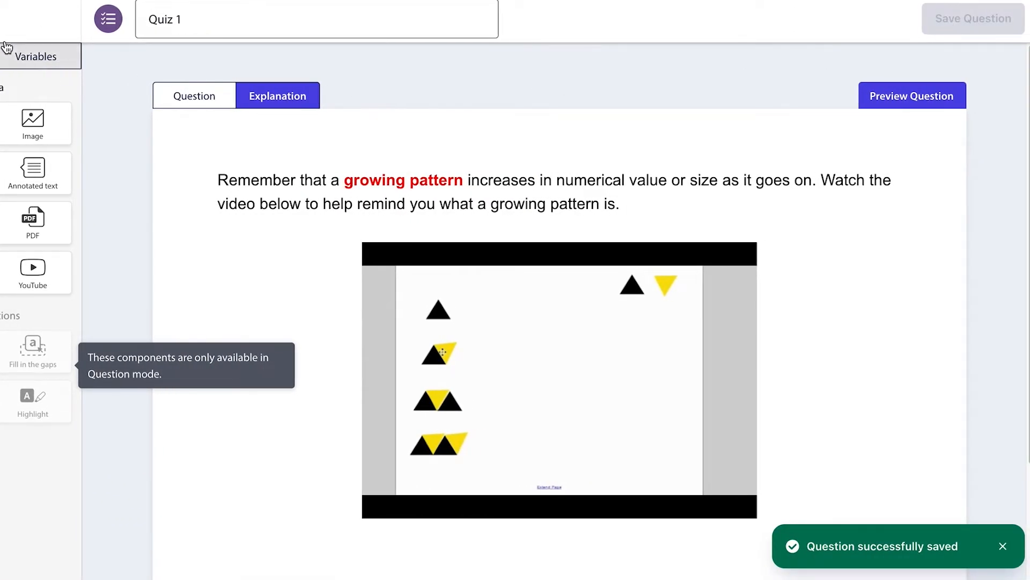
left_click(21, 19)
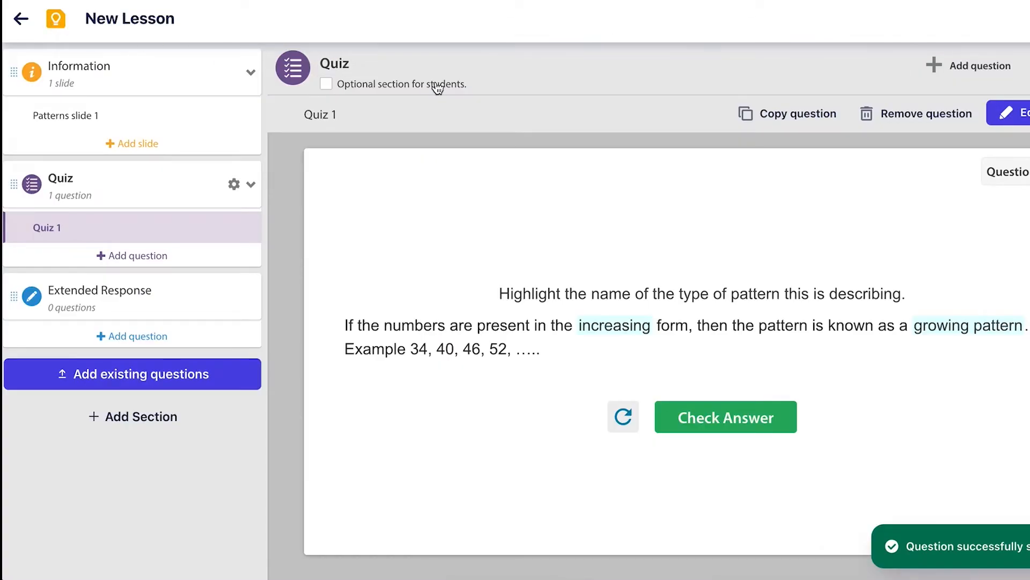
left_click(326, 85)
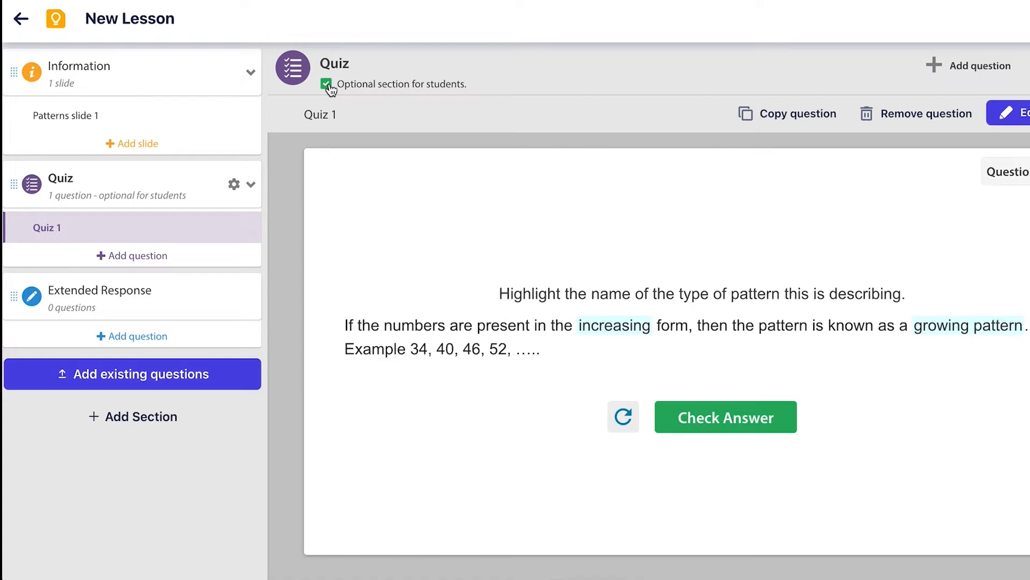
Step: Make the Quiz section non-optional for students, duplicate Quiz 1, and start adding another quiz question from the lesson overview
left_click(327, 85)
left_click(776, 123)
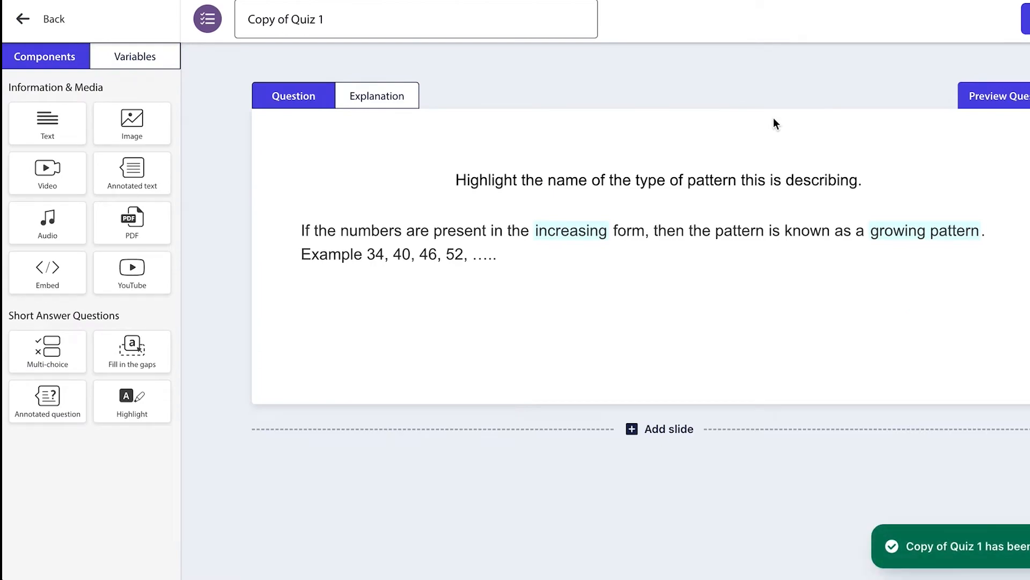
left_click(32, 19)
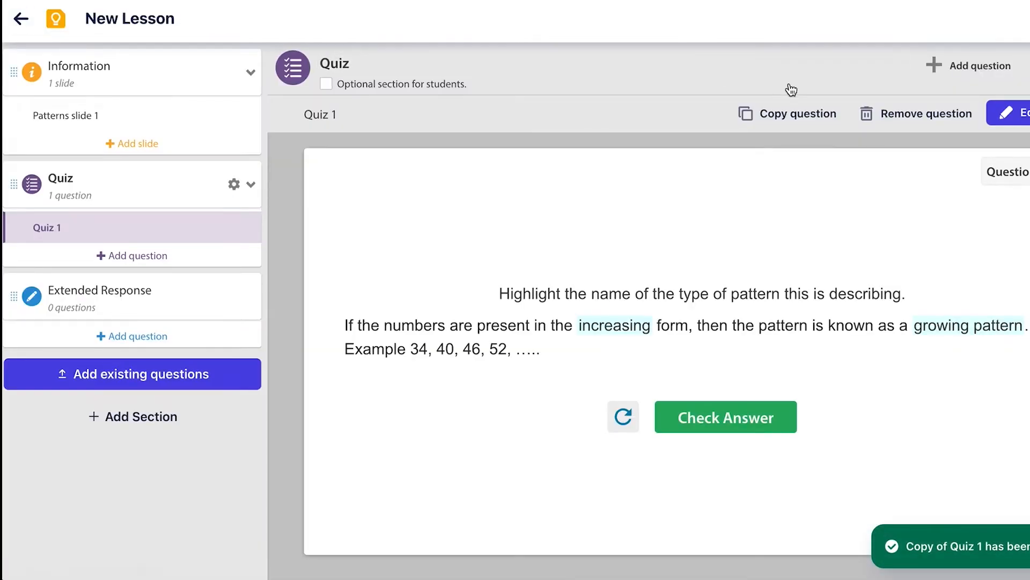
left_click(119, 256)
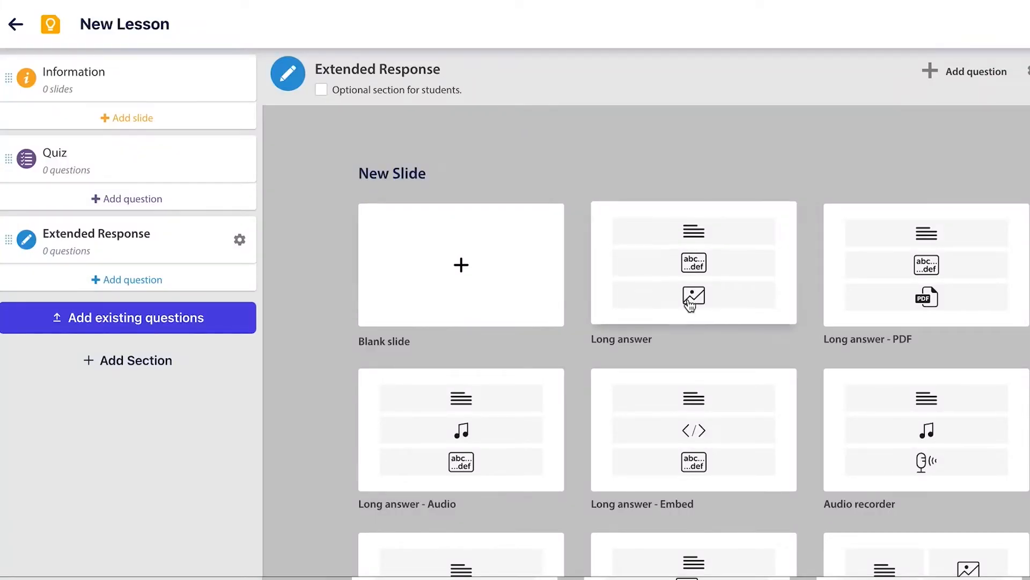
Step: Create a blank Extended Response question containing the text "What is a shrinking pattern?"
scroll(845, 301, "down", 3)
scroll(845, 301, "up", 3)
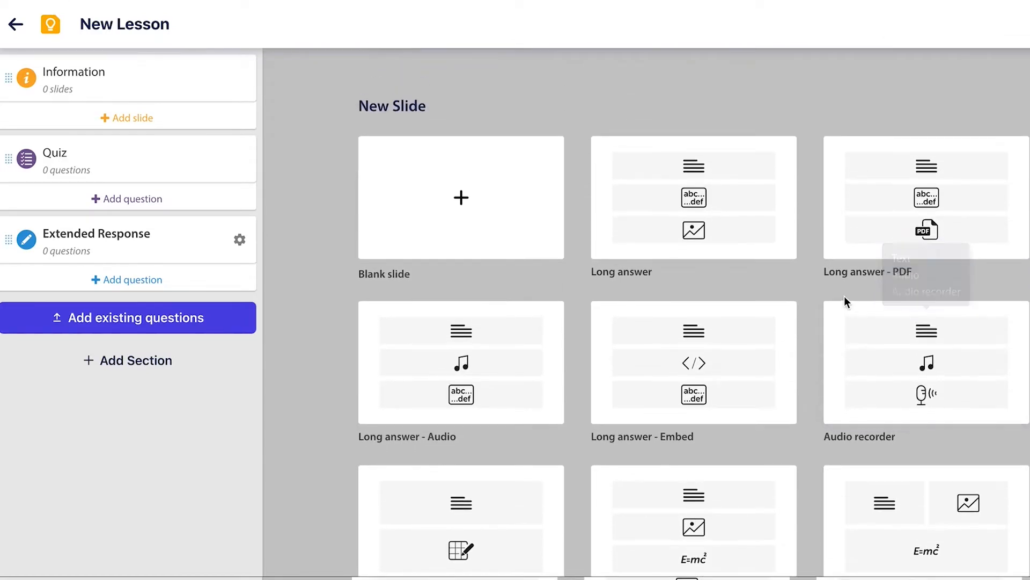
left_click(504, 234)
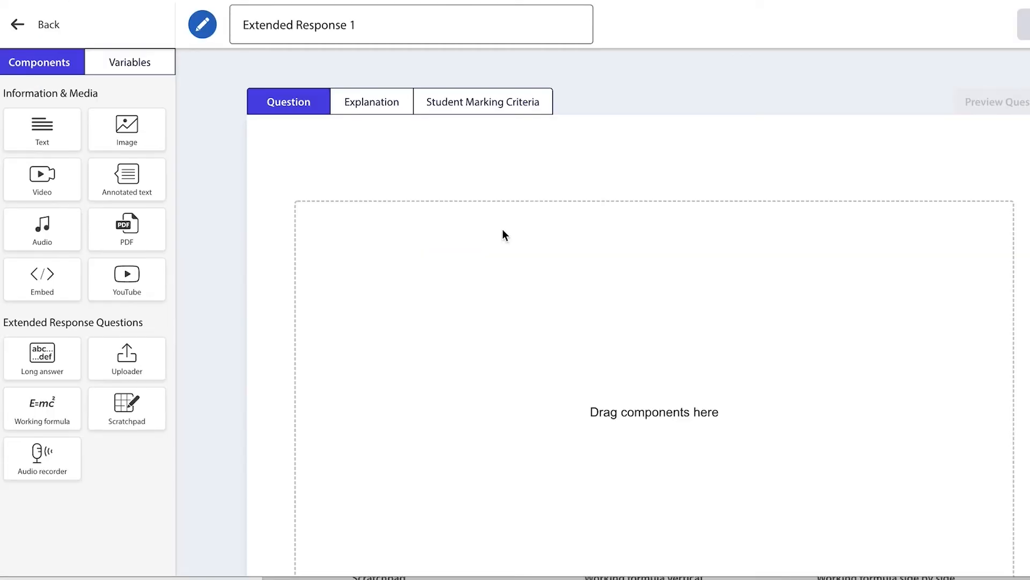
left_click_drag(45, 132, 380, 232)
type("What is a ")
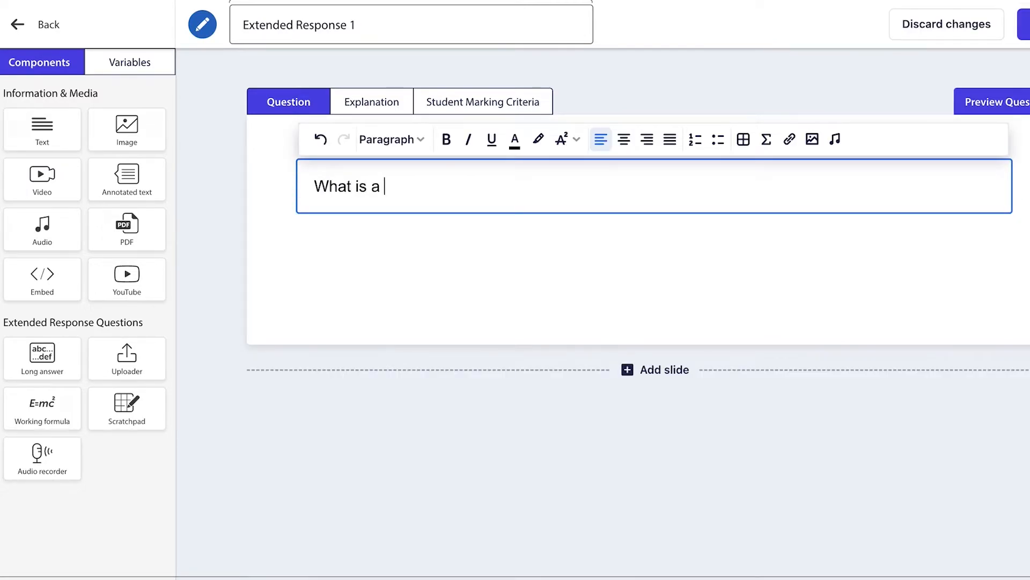
type("shrinking p")
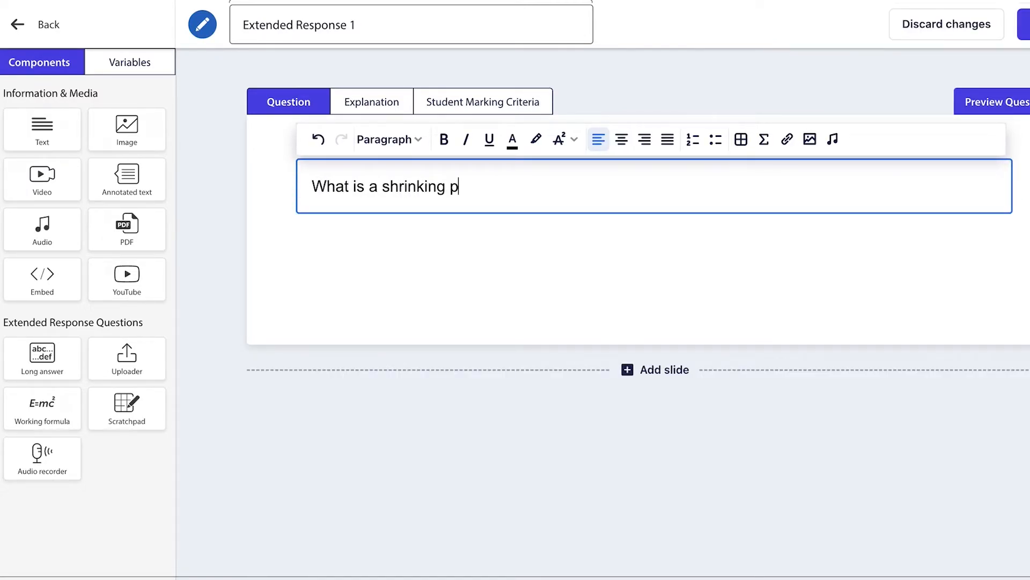
type("attern?")
left_click(218, 462)
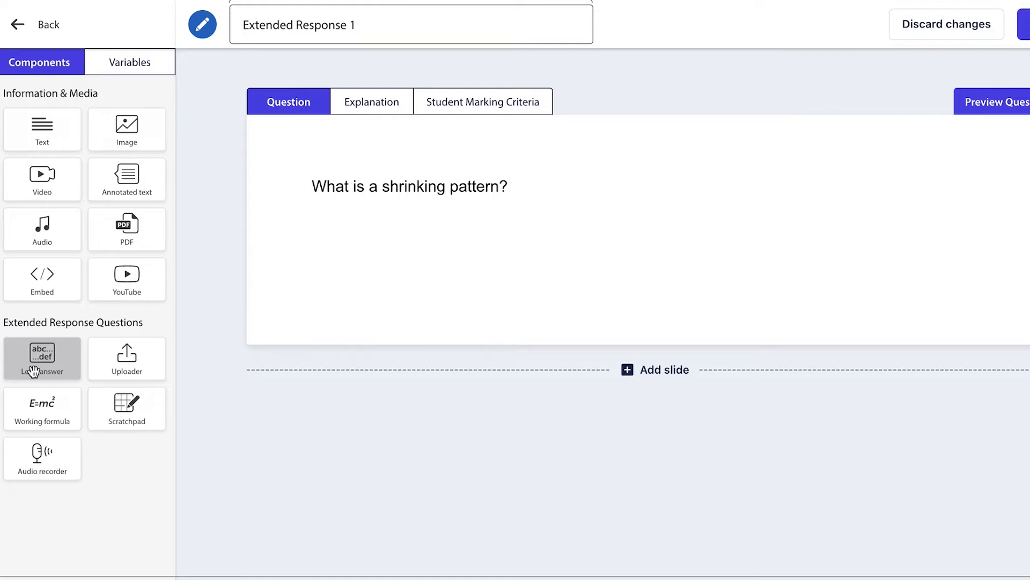
Step: Add a long answer component with the model answer "In a shrinking pattern, the numbers are in a decreasing form. For example: 42, 40, 38, 36 …"
left_click_drag(33, 370, 335, 284)
left_click(335, 285)
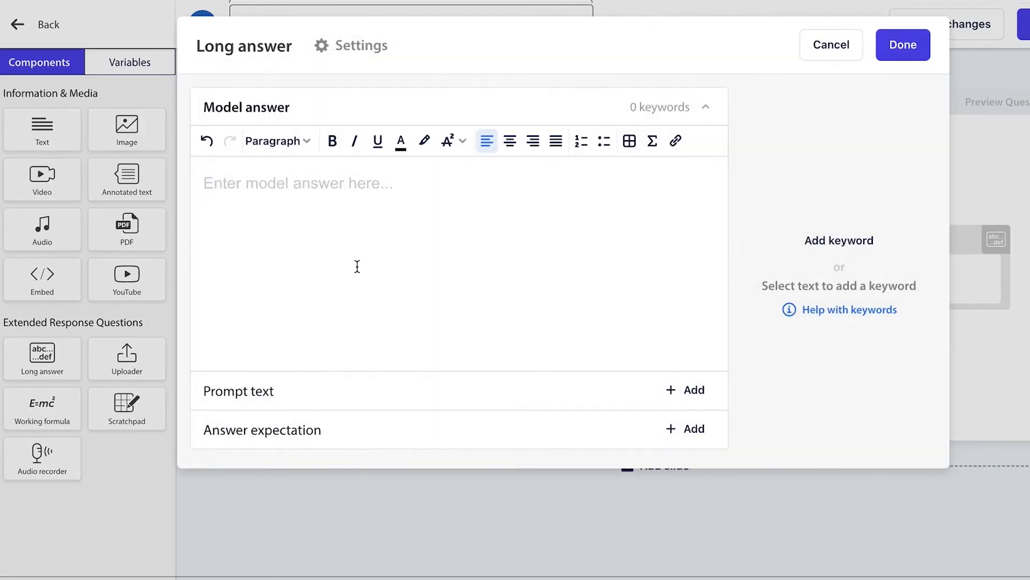
key("ctrl+v")
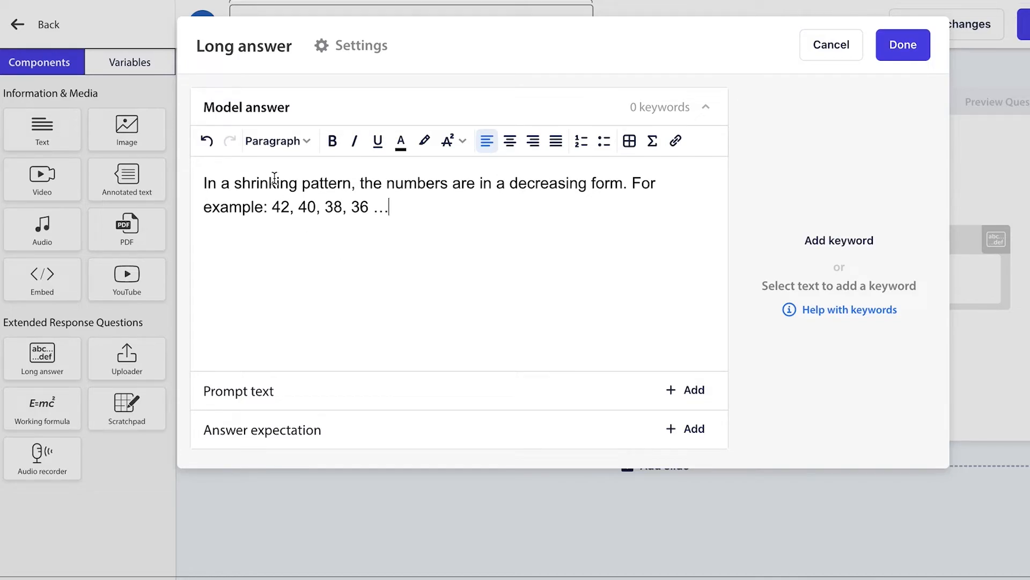
Step: Mark "shrinking pattern" and "decreasing" in the model answer as keywords, with "smaller" as a synonym for "decreasing"
left_click_drag(235, 181, 353, 178)
left_click(292, 153)
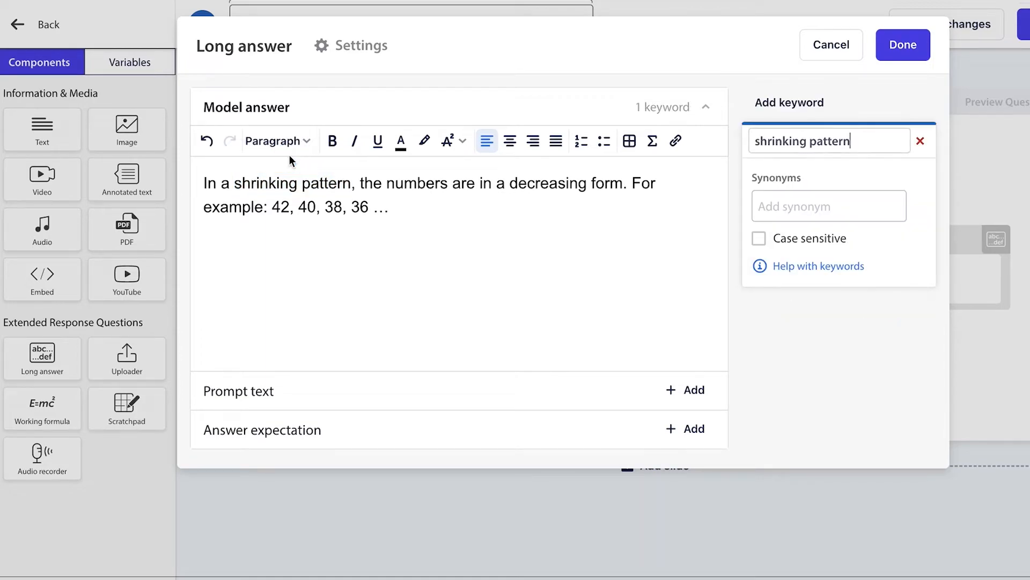
left_click_drag(508, 182, 588, 188)
left_click(548, 153)
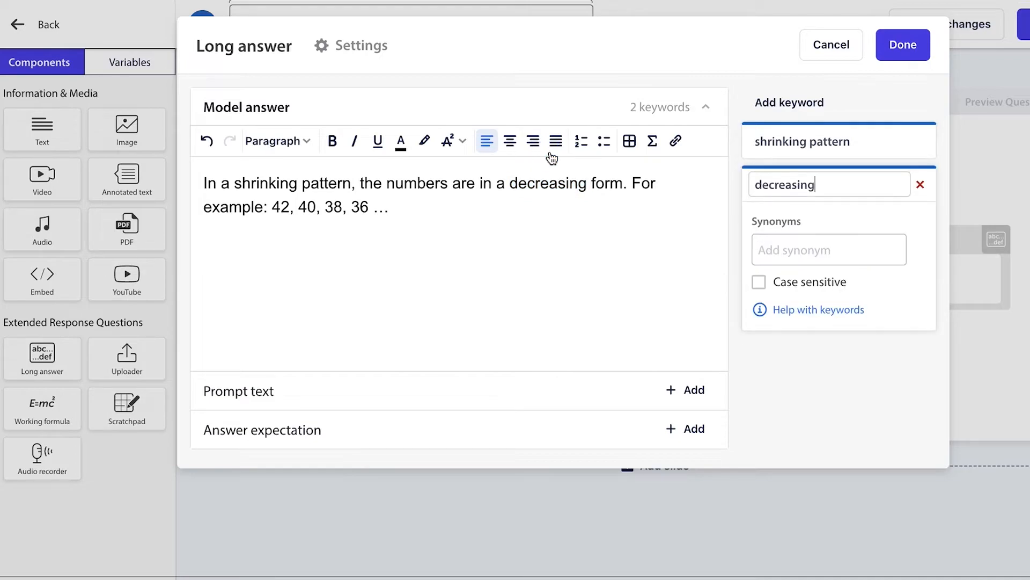
left_click(787, 258)
type("smaller")
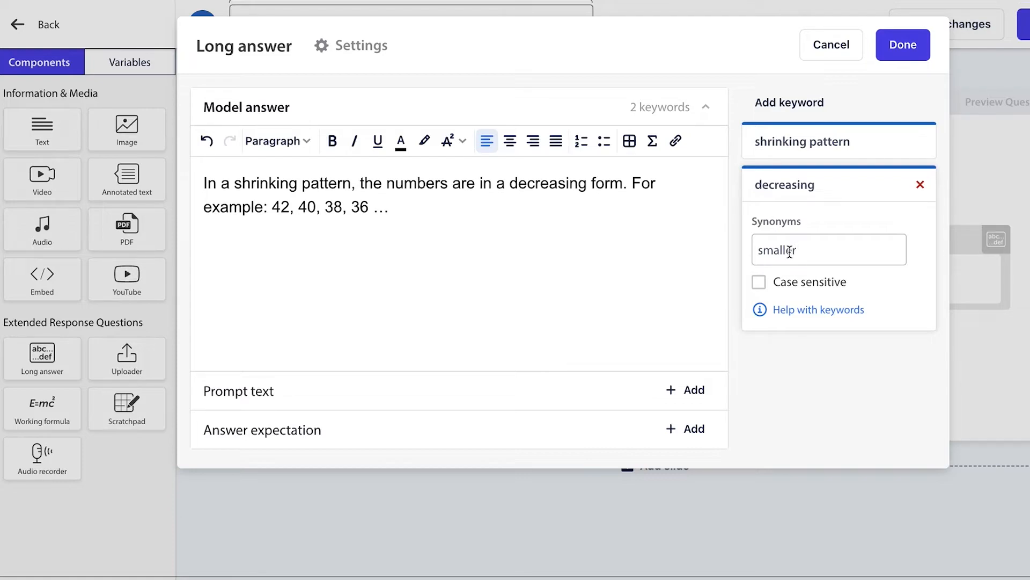
Step: Give the long answer the prompt text "In a shrinking pattern:" and an answer expectation of at least 1 sentence
left_click(619, 390)
type("In a ")
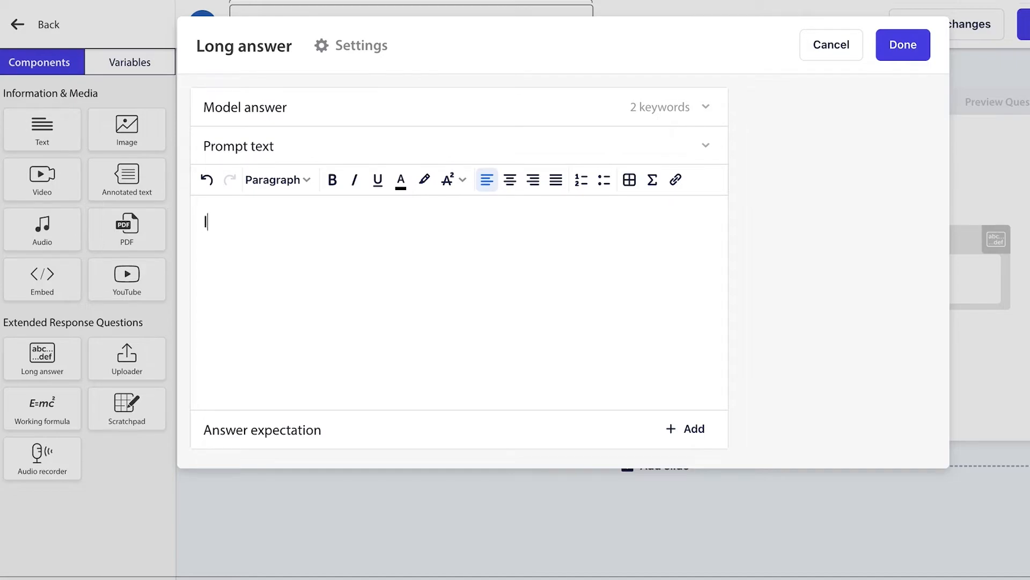
type("shrinking pattern:")
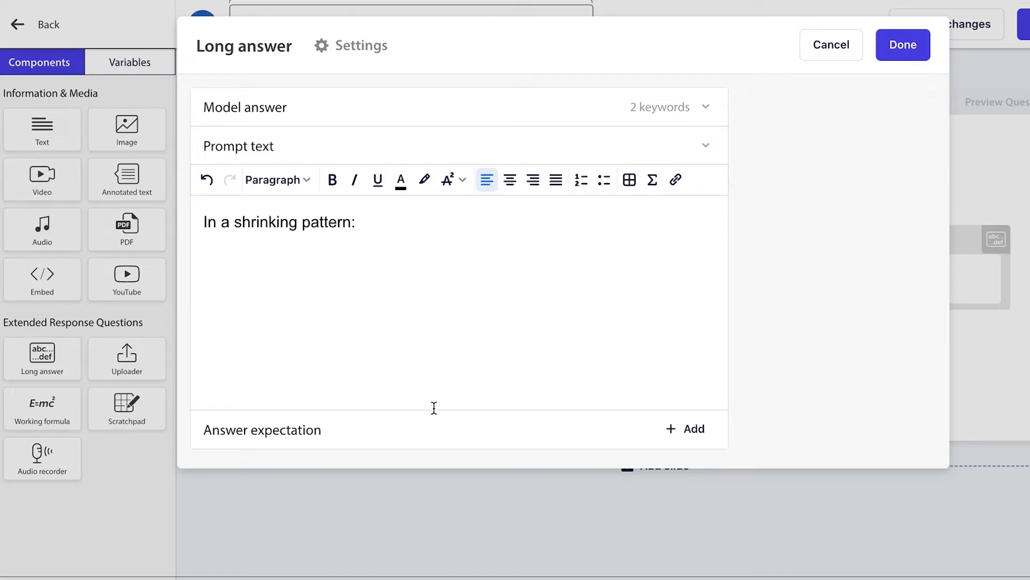
left_click(369, 429)
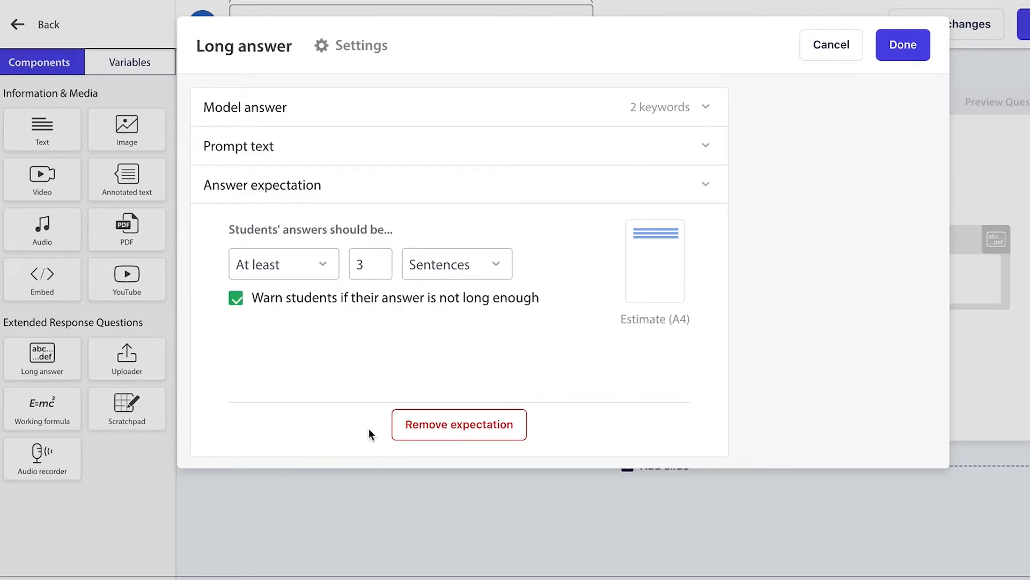
double_click(375, 264)
type("1")
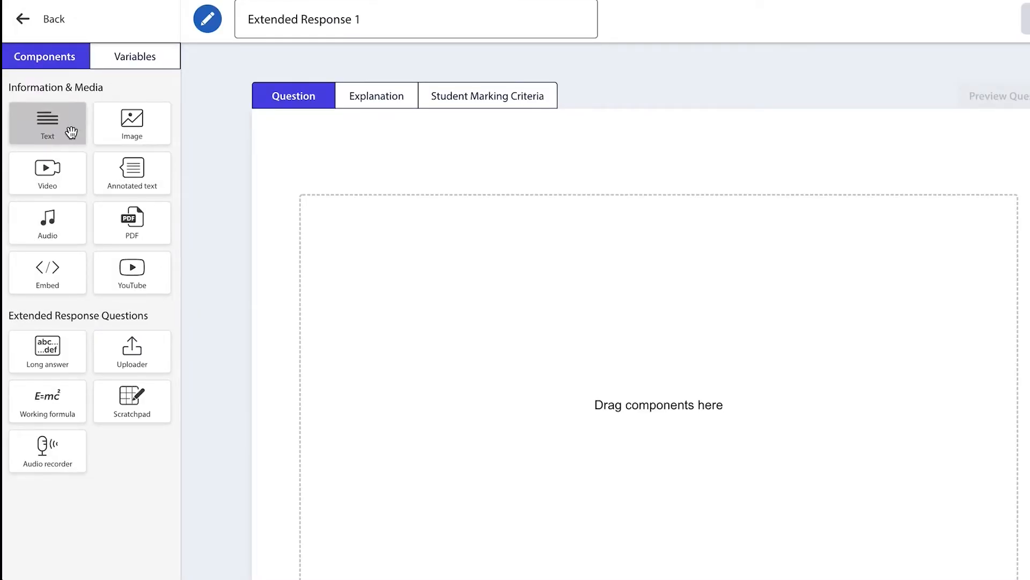
Step: Add the text "Upload a picture of a pattern that you have created." and an uploader component accepting a maximum of 2 files
left_click_drag(72, 131, 398, 246)
key("ctrl+v")
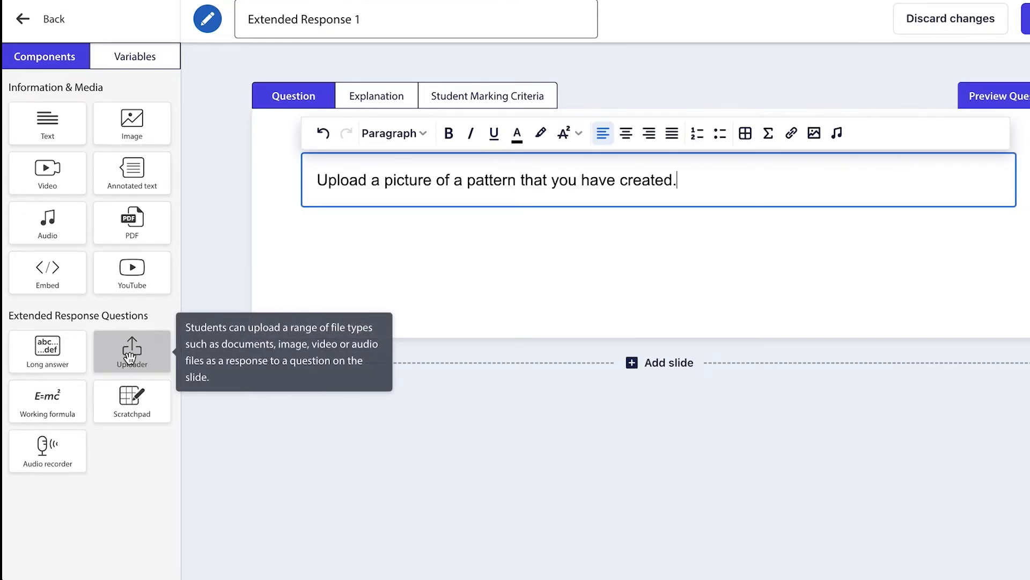
left_click_drag(130, 357, 421, 272)
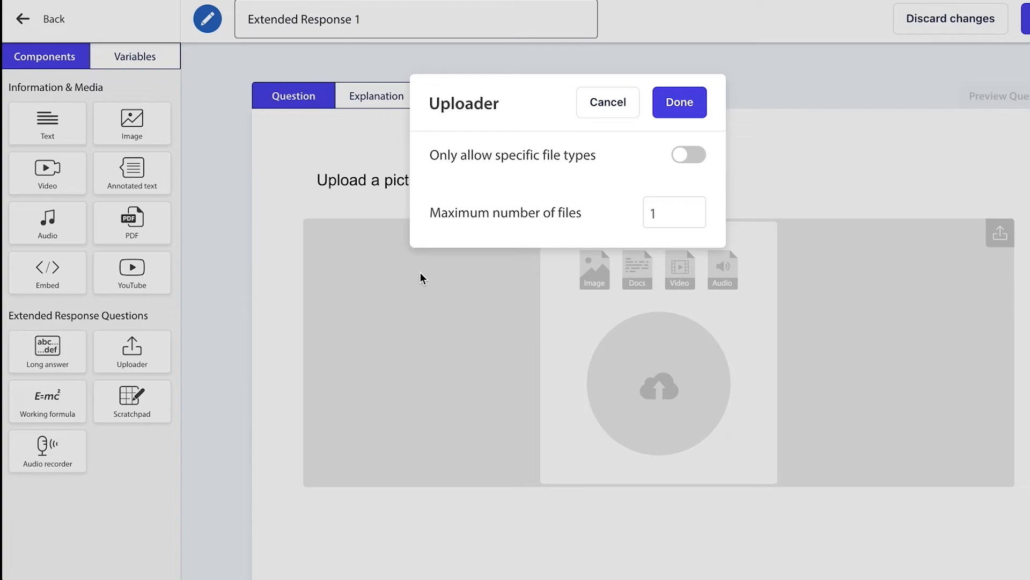
left_click(672, 213)
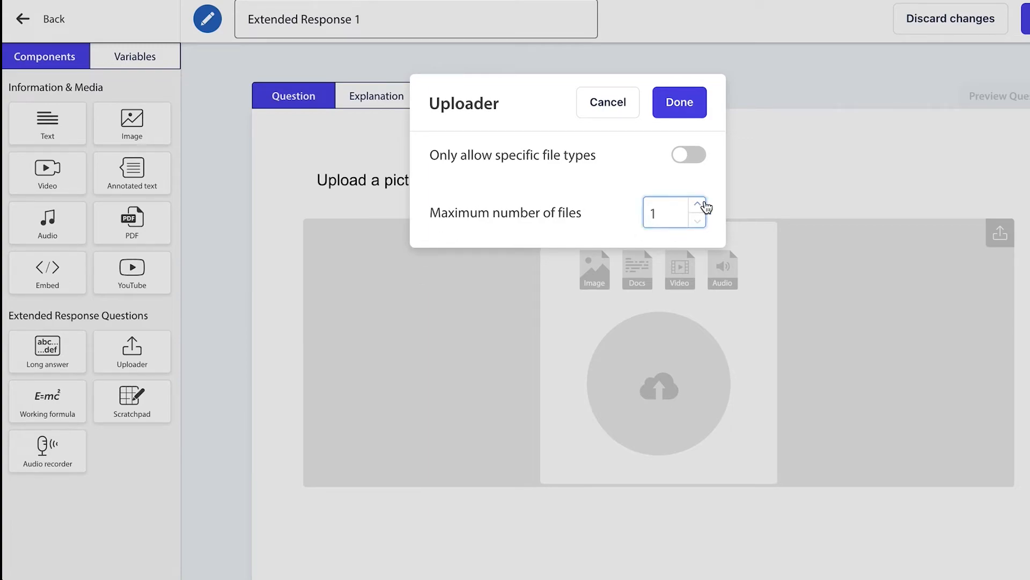
left_click(698, 204)
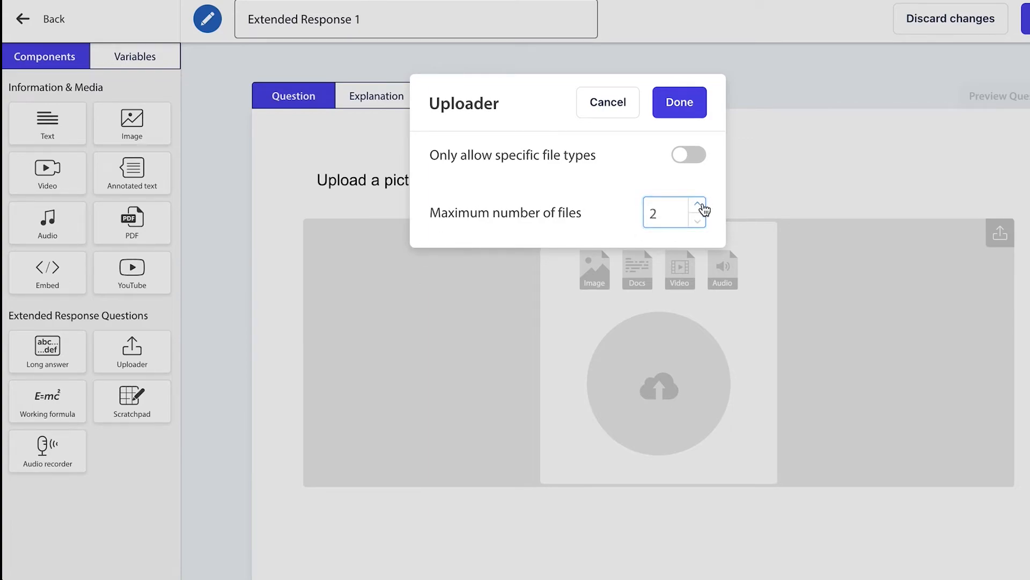
left_click(677, 103)
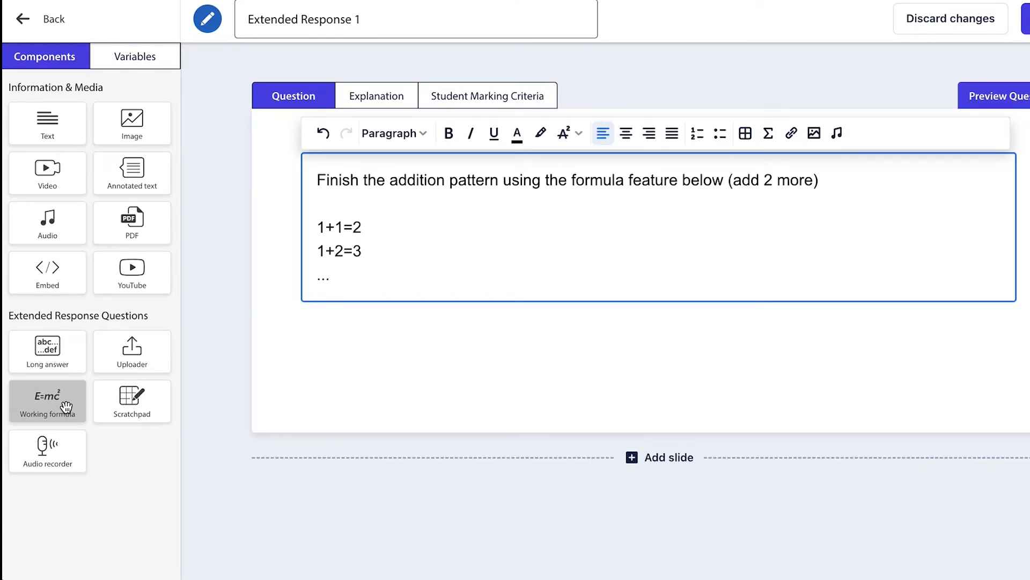
Step: Add a working formula below the addition pattern text with the steps 1+3=4 and 1+4=5, both set as marked
left_click_drag(66, 407, 397, 380)
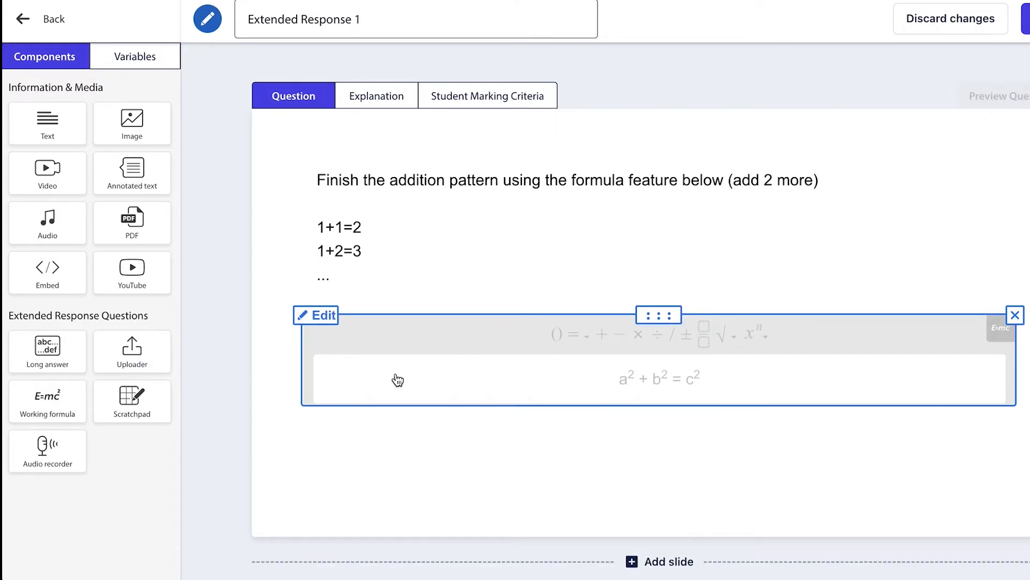
type("1")
type("+3=4")
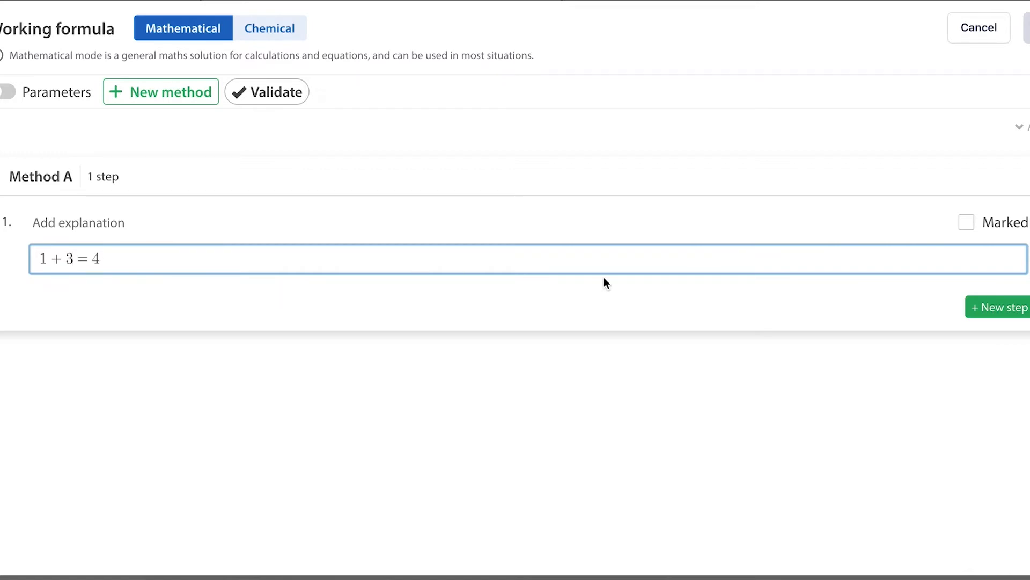
left_click(989, 307)
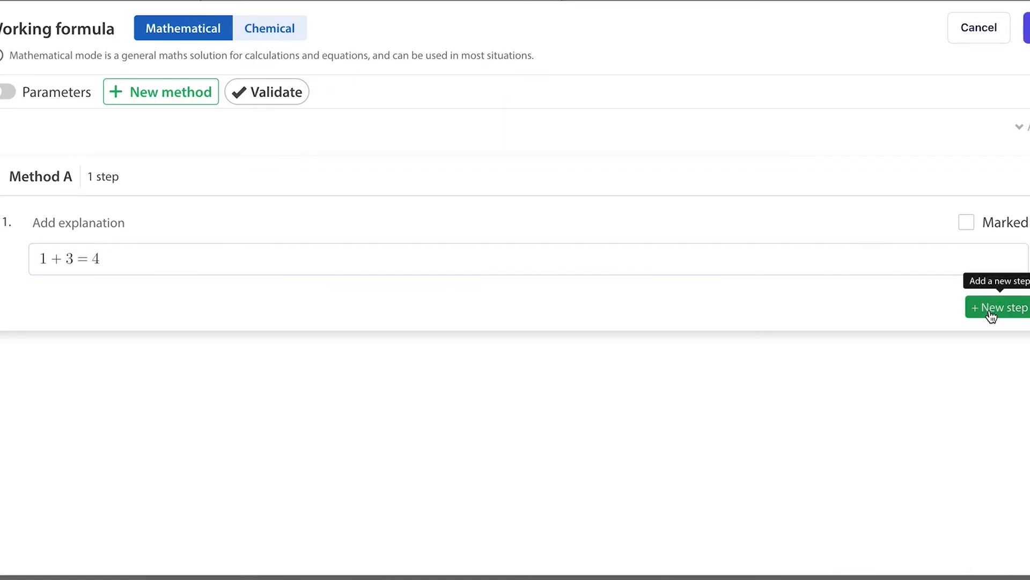
type("1+4=5")
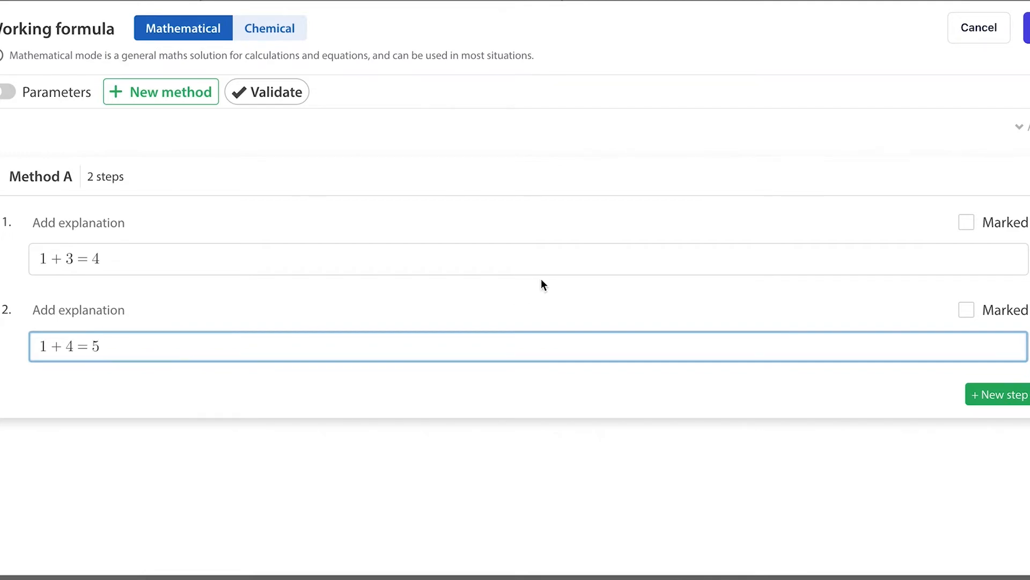
left_click(966, 222)
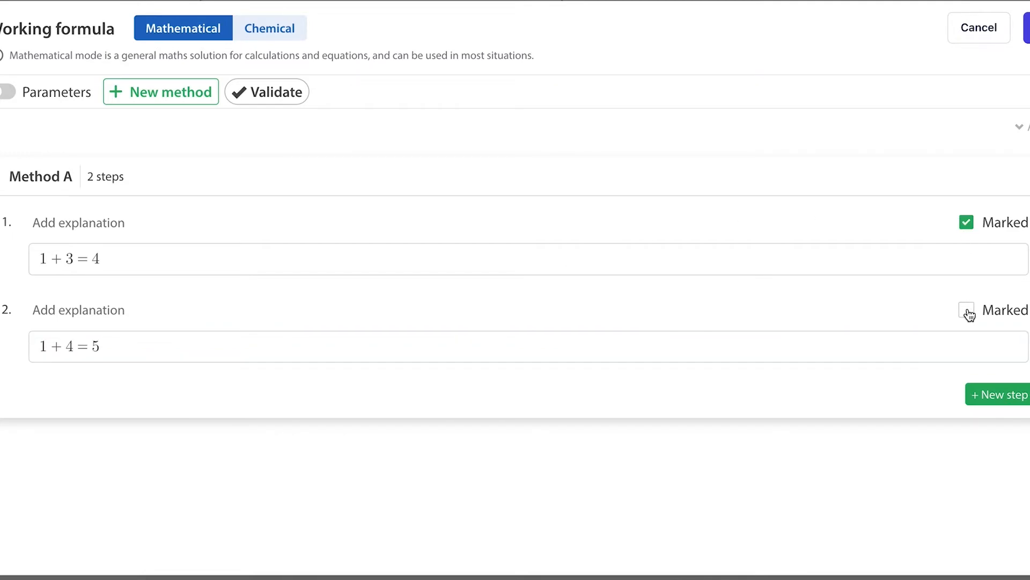
left_click(967, 311)
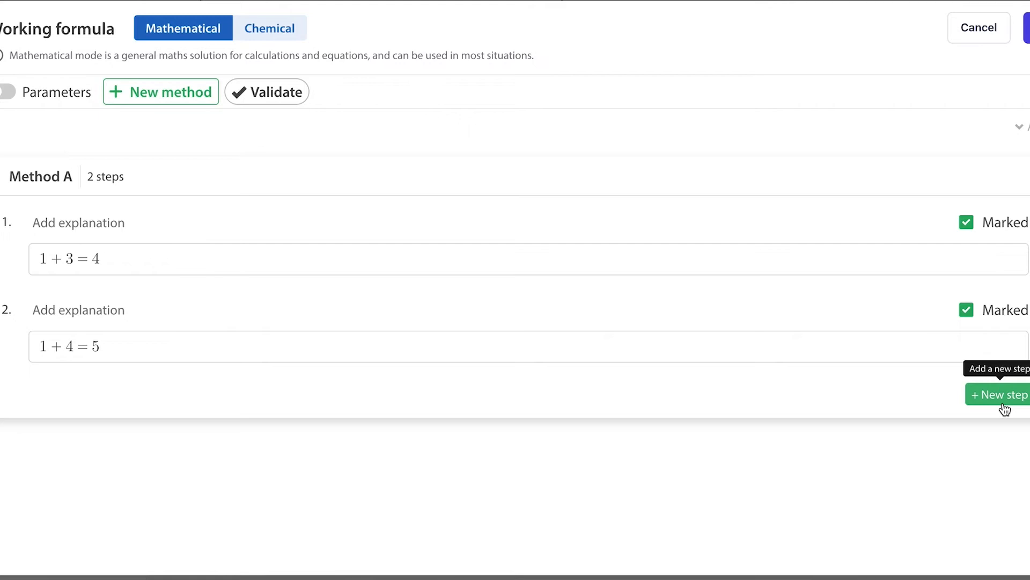
Step: Add a second, empty derivation method to the working formula
left_click(150, 105)
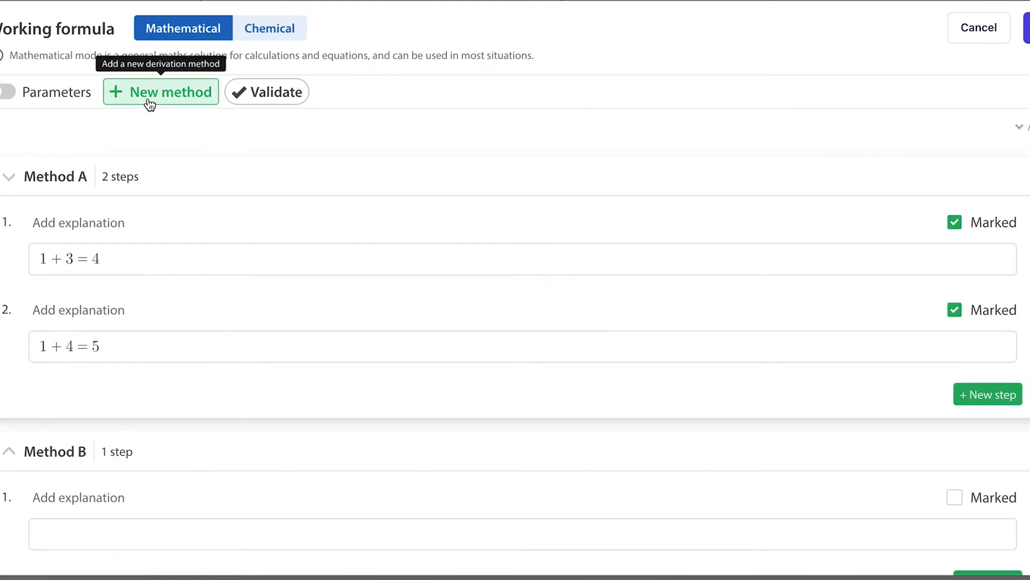
scroll(396, 475, "down", 1)
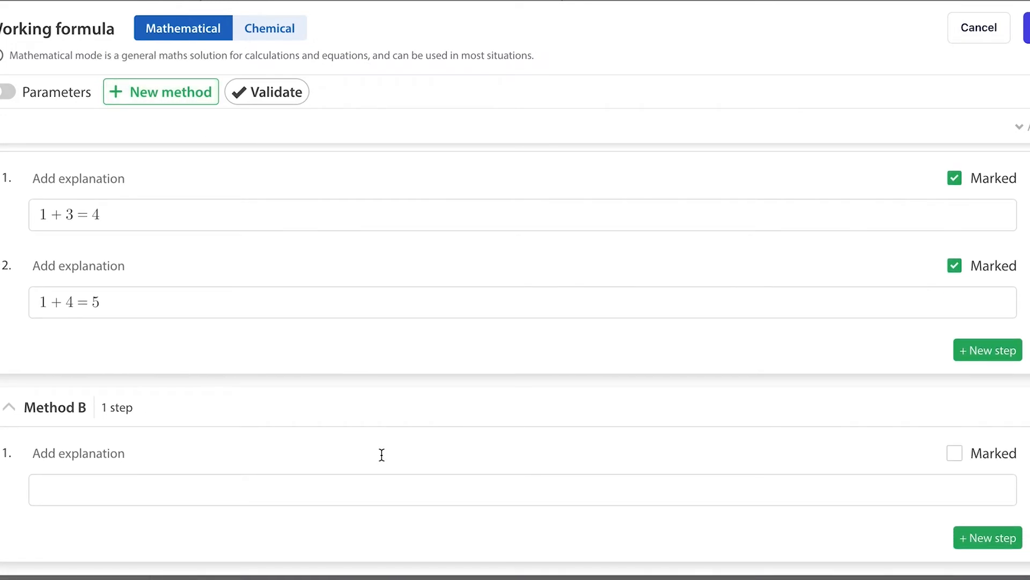
scroll(537, 386, "up", 1)
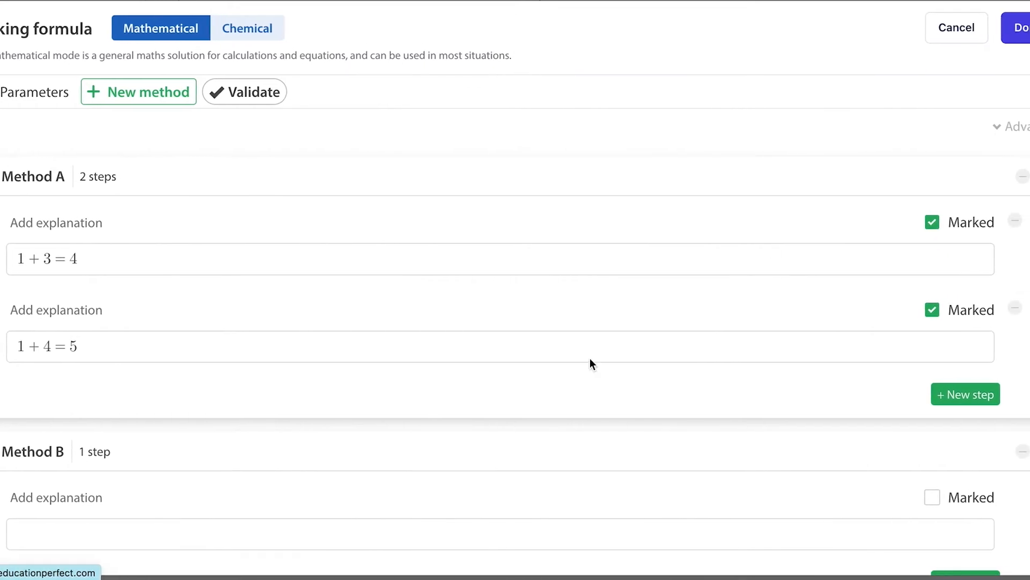
Step: Show the advanced editor controls and add the step variations 2+2=4 to step 1 and 2+3=5 to step 2 of Method A
left_click(964, 128)
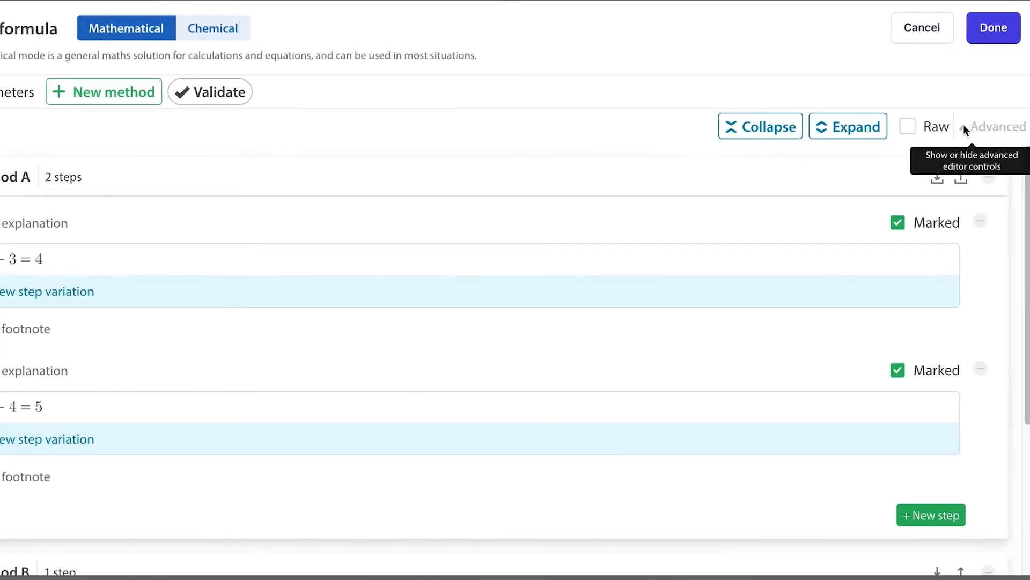
left_click(32, 292)
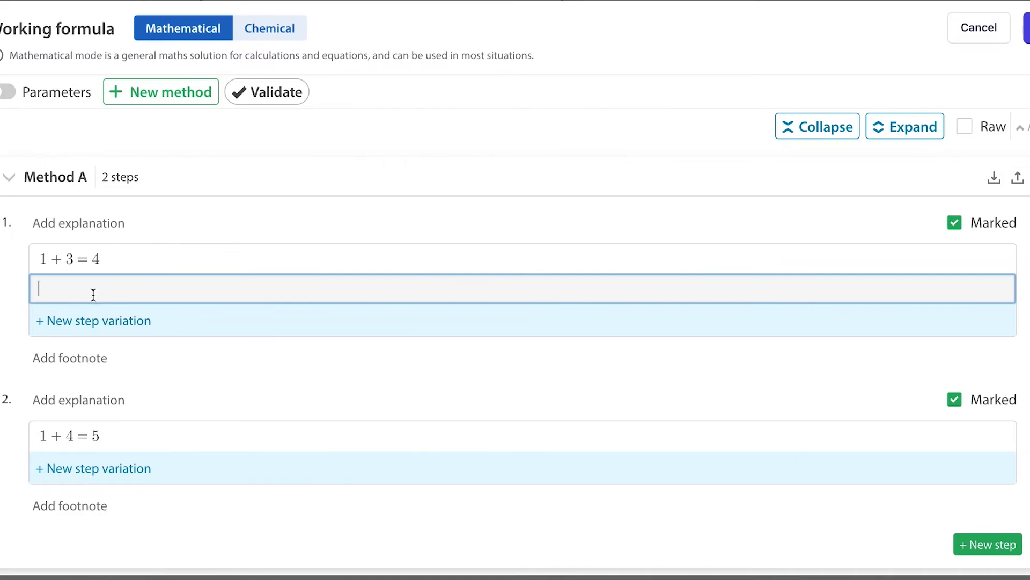
type("2 + 2 = 4")
left_click(112, 472)
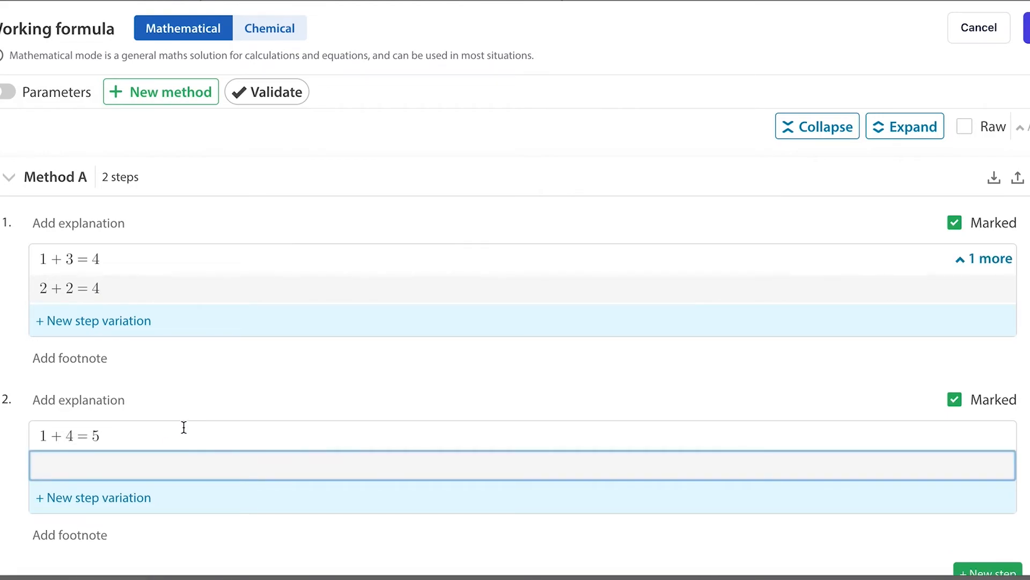
type("2+3=5")
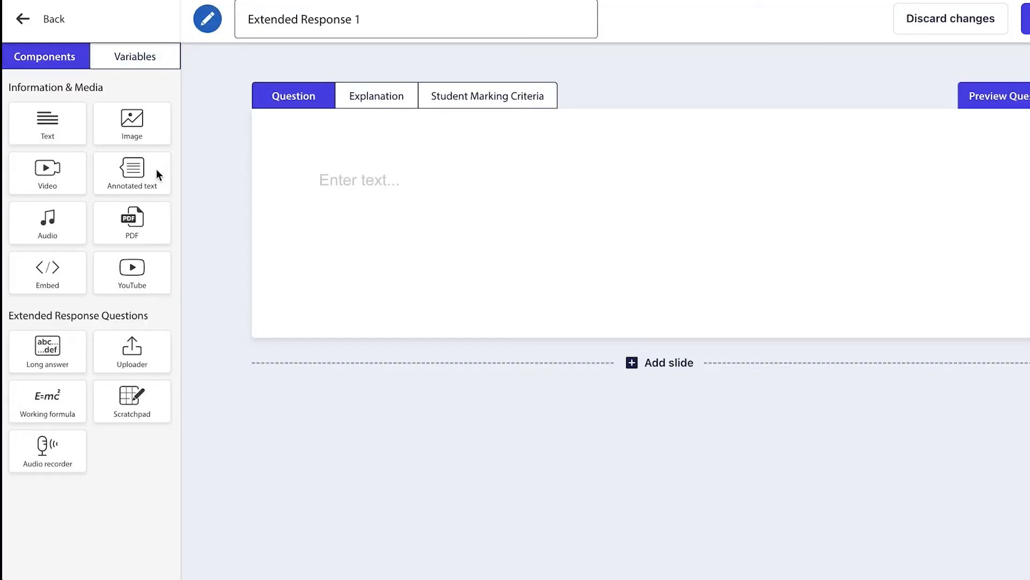
Step: Add the text "Circle the repeating block which forms the following pattern:" and a scratchpad with the gallery's alternating blue and green star pattern as background
left_click(365, 178)
type("Circle the repeating block which forms the following pattern:")
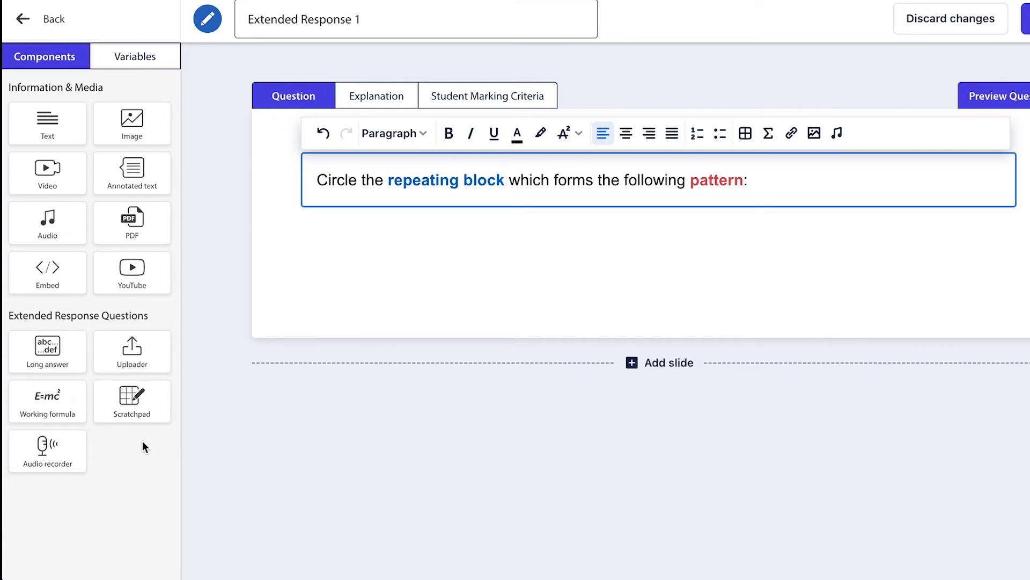
left_click_drag(138, 420, 370, 264)
left_click(623, 365)
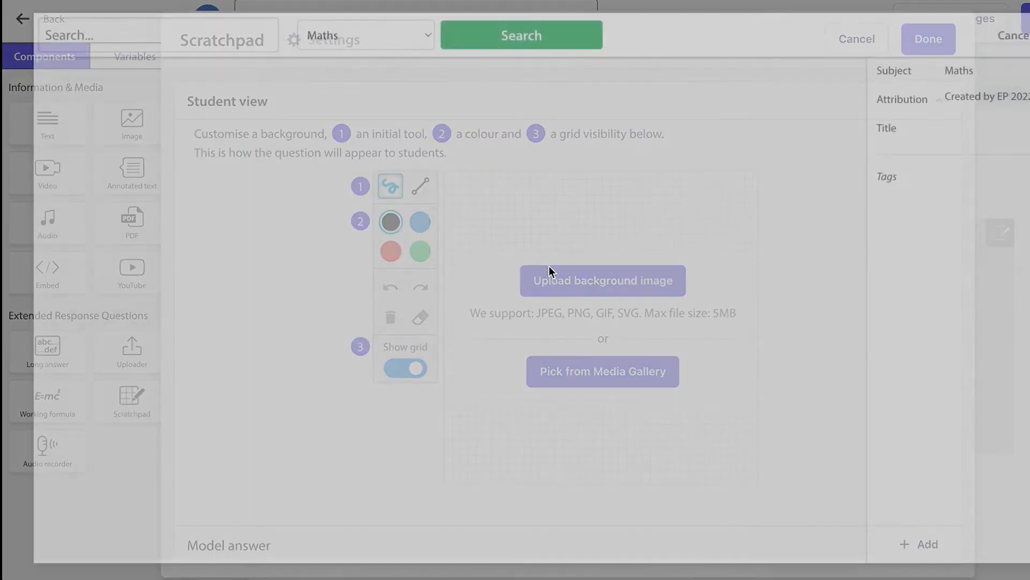
type("patterns")
key("Return")
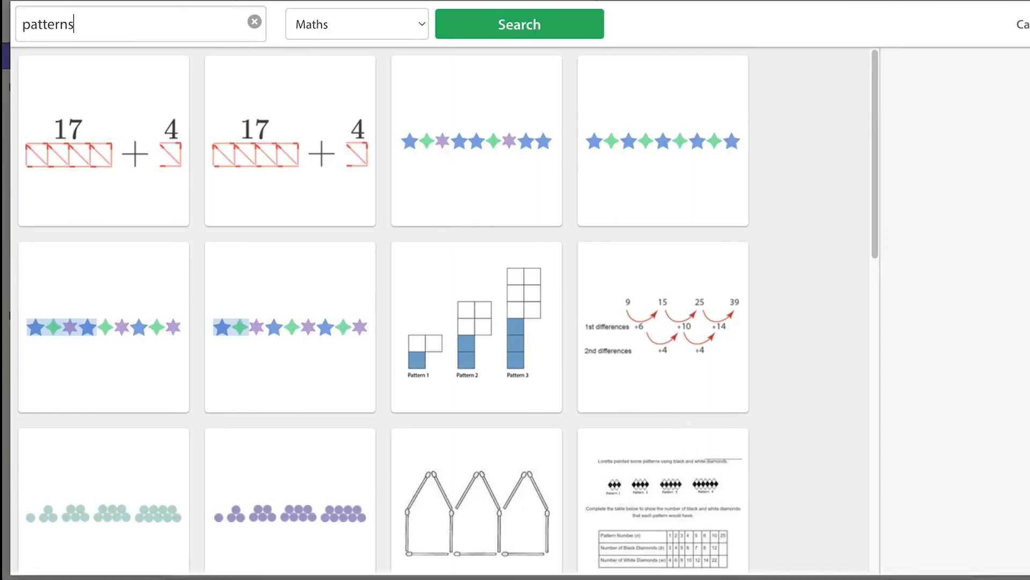
left_click(604, 172)
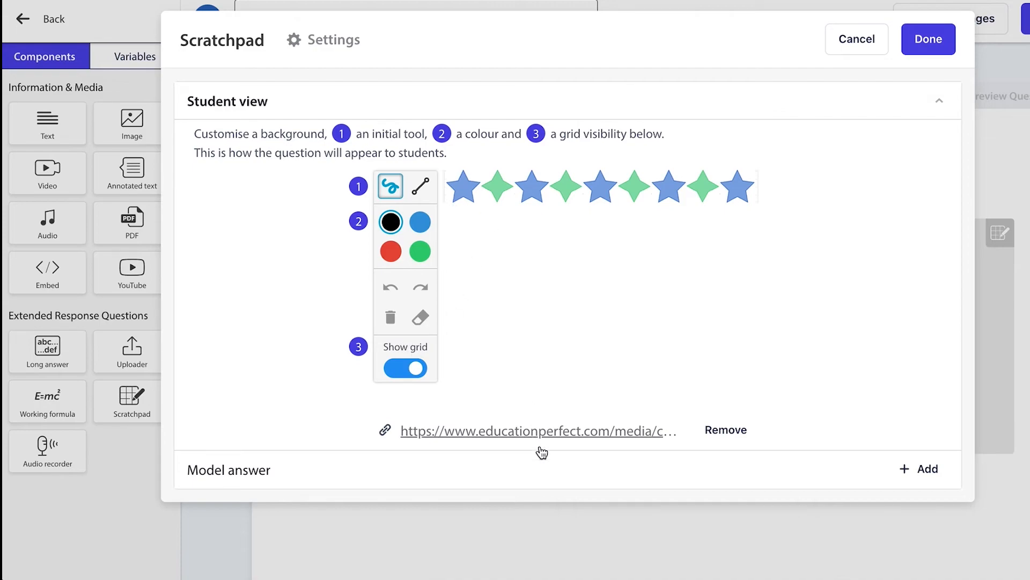
Step: Draw the scratchpad's model answer around the repeating block at the start of the star pattern and finish the component
left_click(553, 470)
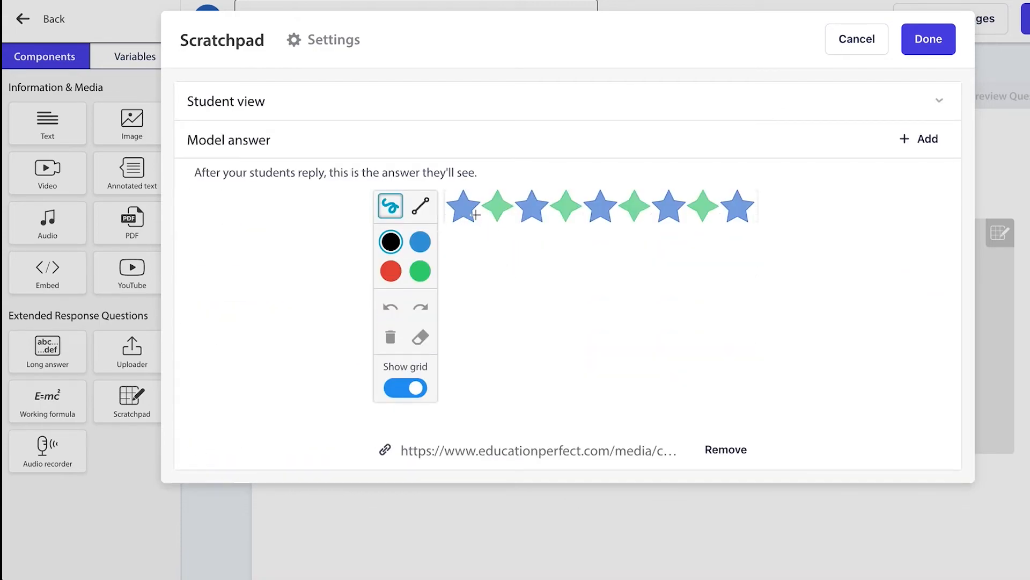
mouse_move(453, 195)
left_mouse_down()
mouse_move(497, 195)
mouse_move(501, 215)
mouse_move(471, 218)
mouse_move(453, 212)
mouse_move(476, 196)
mouse_move(511, 210)
mouse_move(453, 218)
left_mouse_up()
left_click(948, 37)
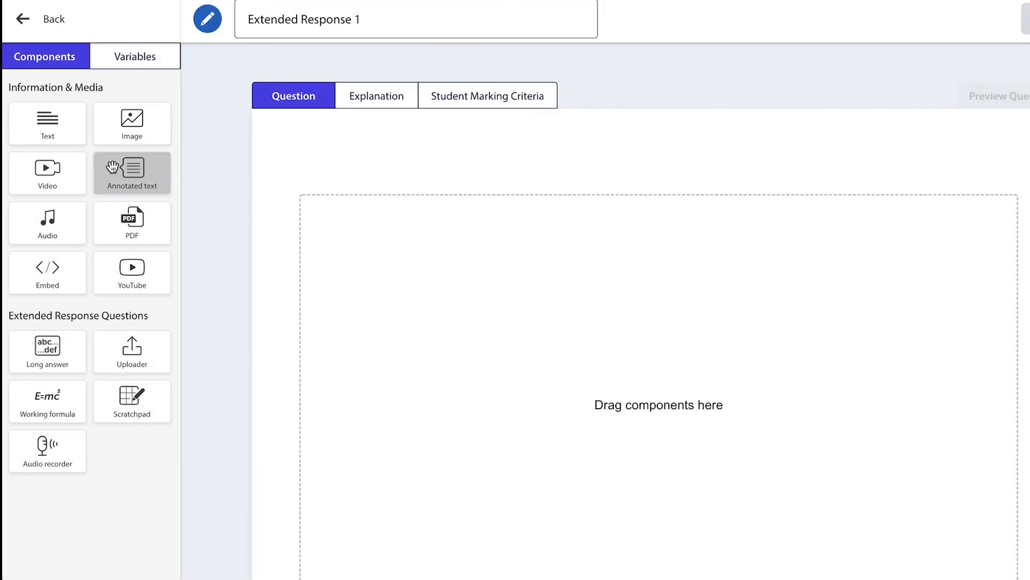
Step: Add the text "In your own words, describe a pattern that you can see from your desk" and a quick-recording audio recorder without a model answer
left_click_drag(47, 128, 374, 230)
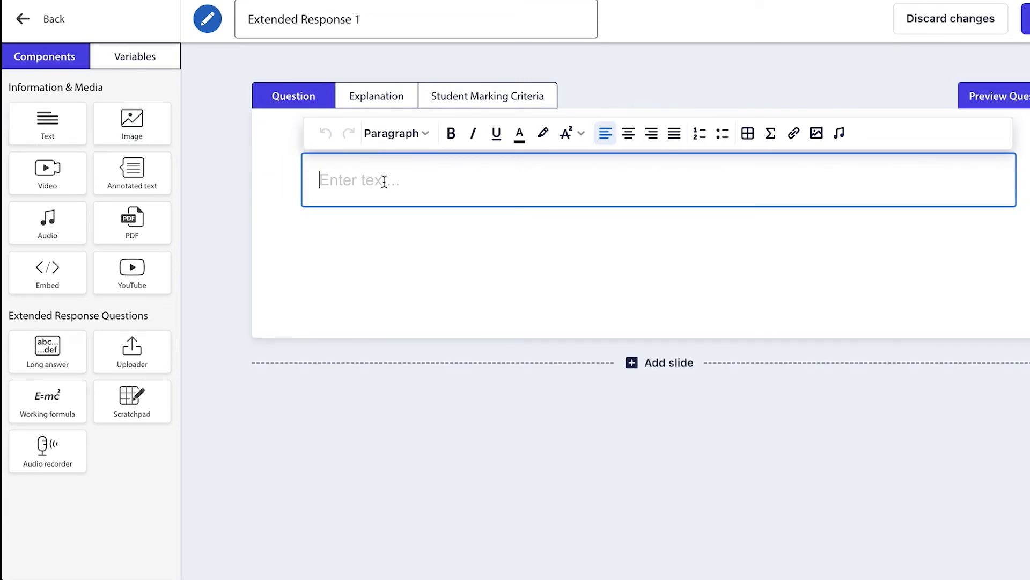
type("In your own words, describe a pattern that you can see from your desk")
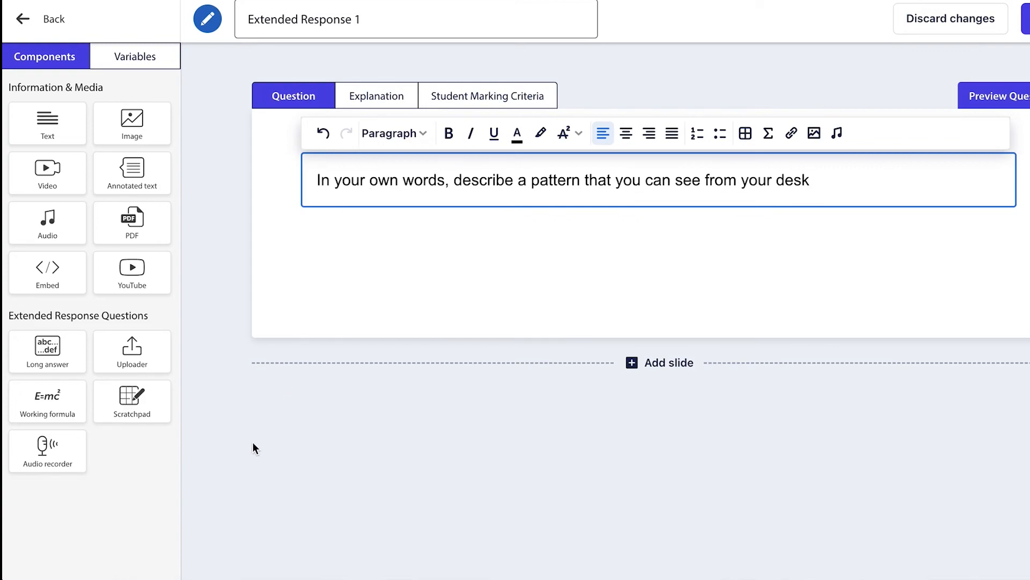
left_click_drag(38, 462, 441, 279)
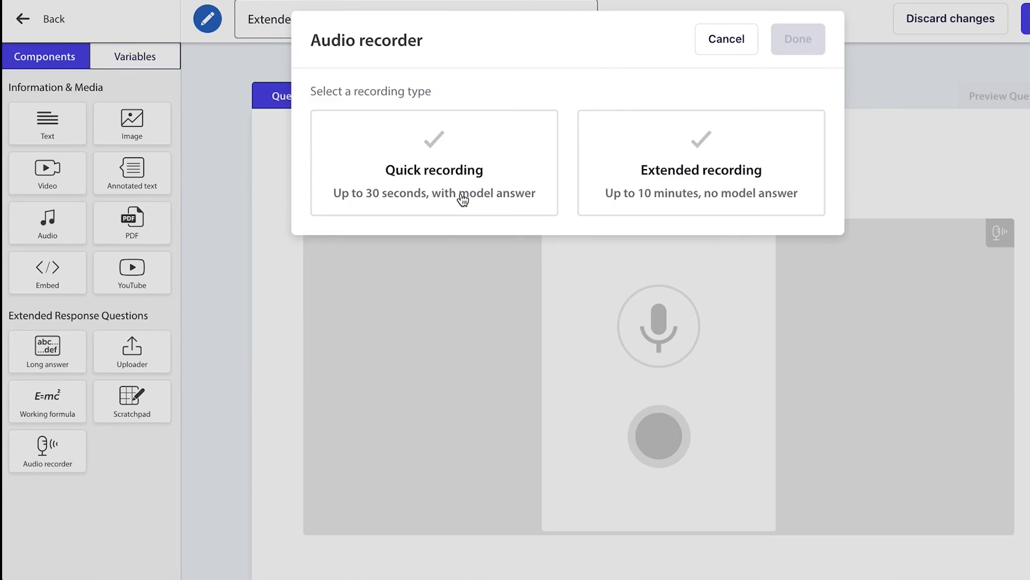
left_click(492, 193)
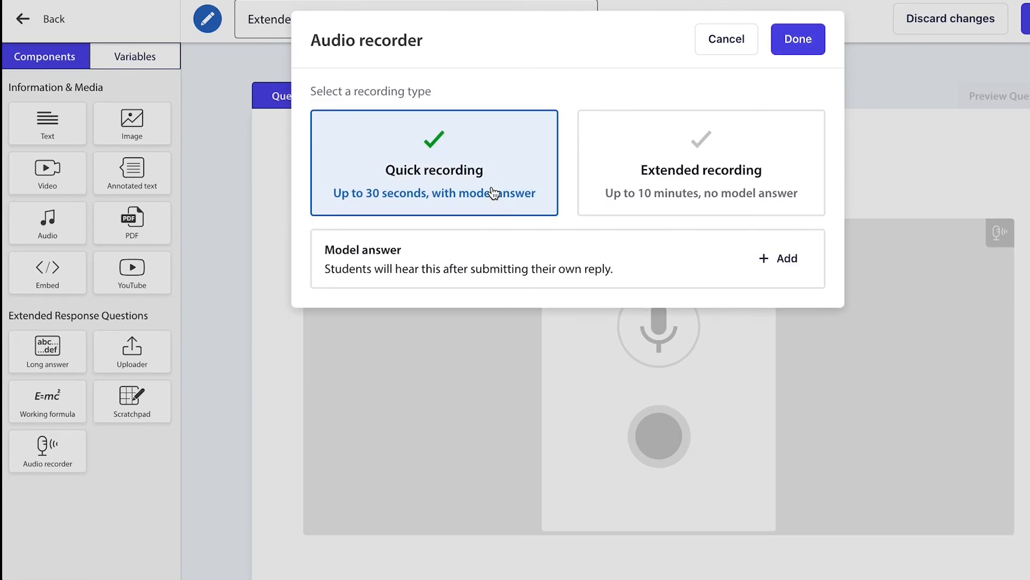
left_click(760, 264)
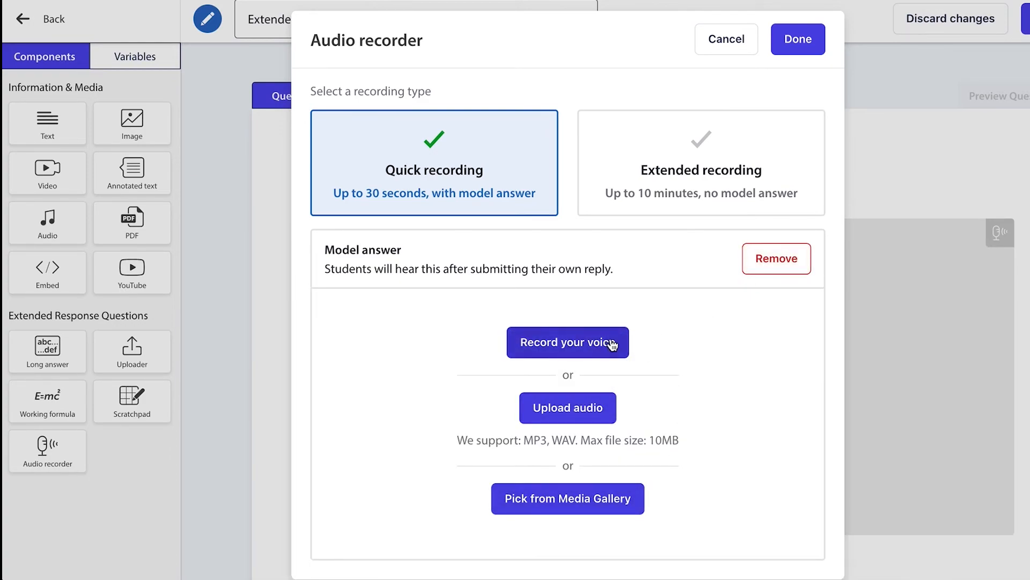
left_click(777, 258)
left_click(798, 41)
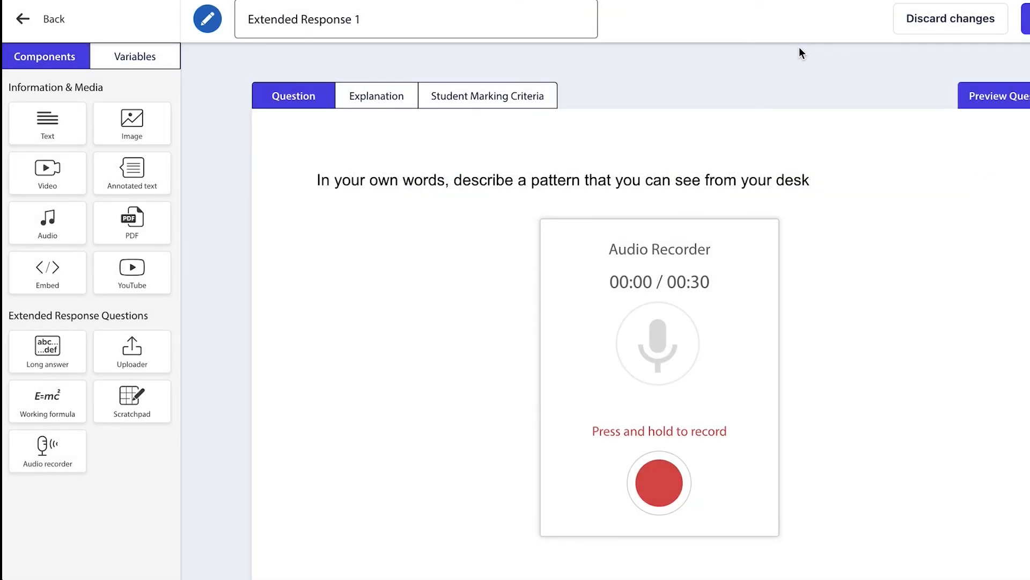
Step: Add the explanation text "Remember that this should be in your own words because it is what you can see from where you are sitting."
mouse_move(324, 223)
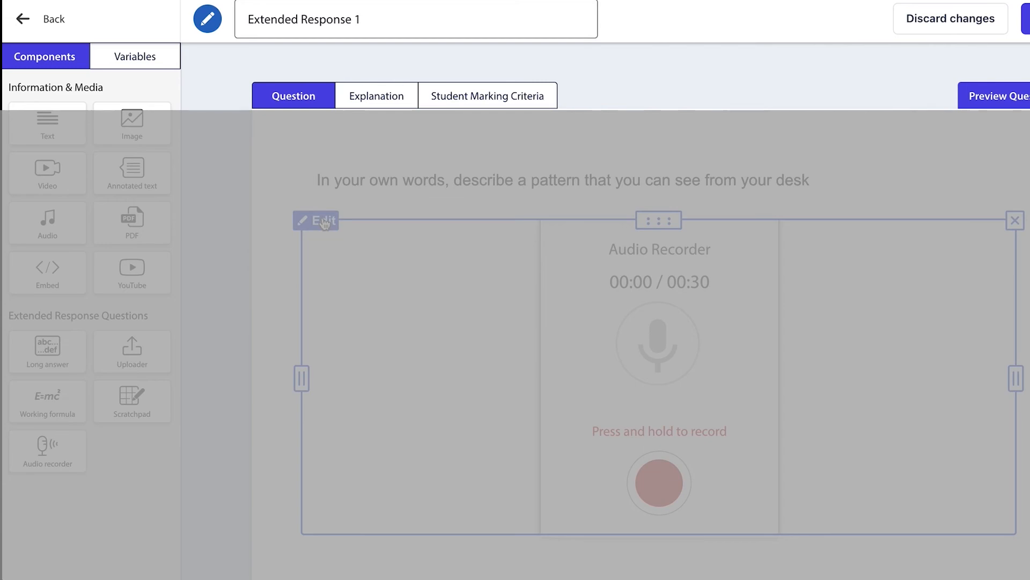
left_click(385, 107)
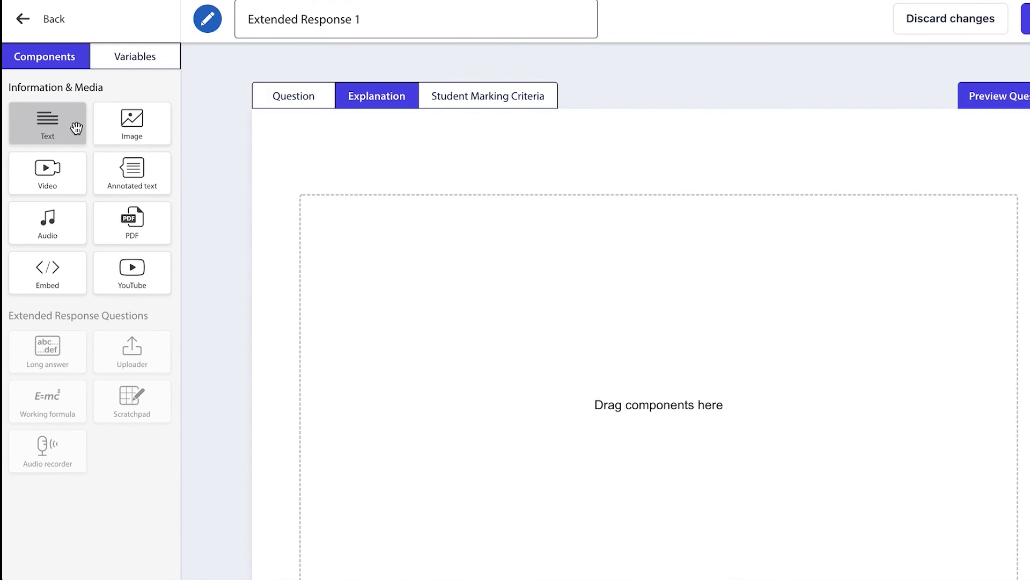
left_click_drag(74, 129, 369, 189)
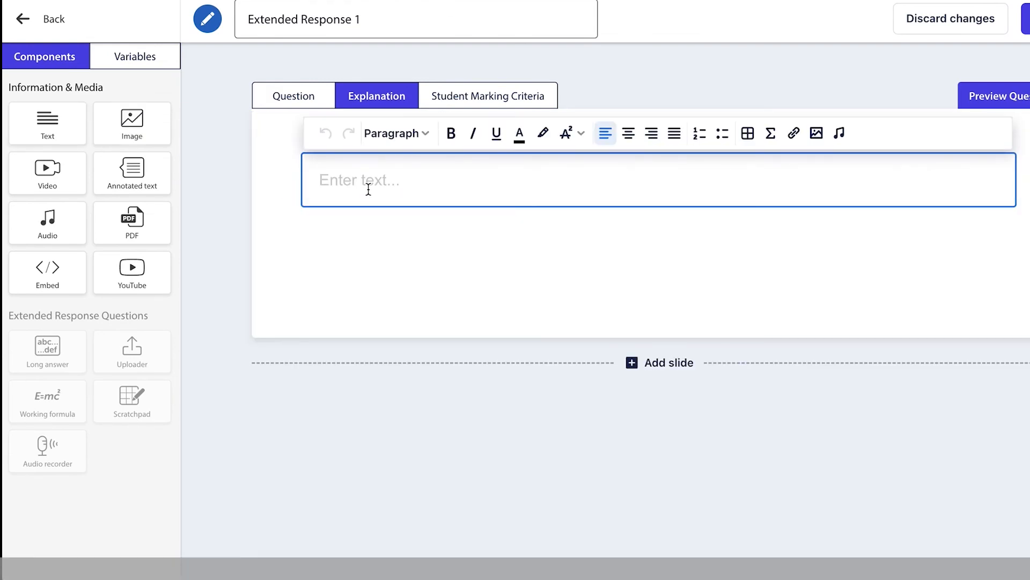
type("Remember that this should be in your own words because it is what you can see from where you are sitting.")
left_click(405, 276)
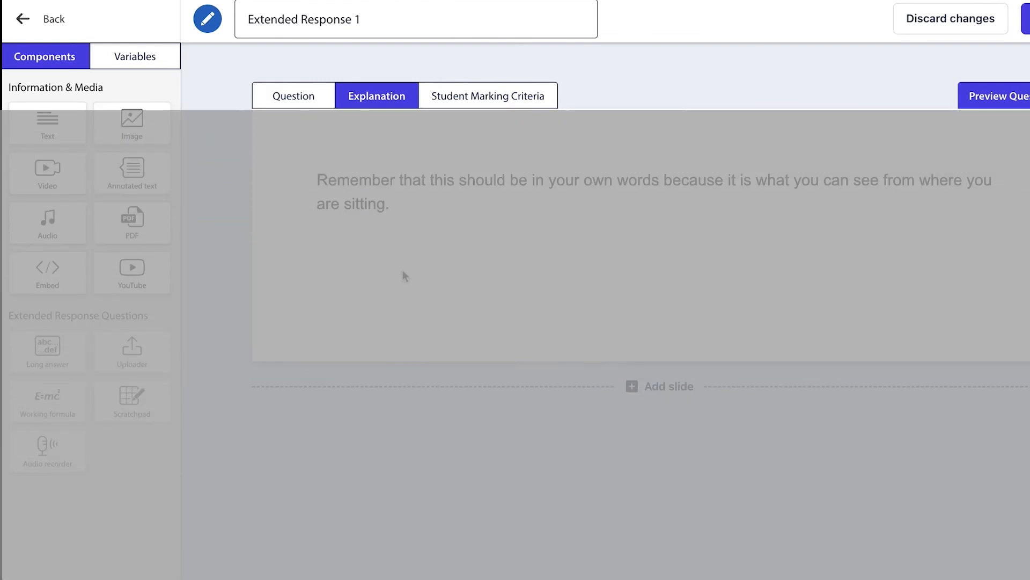
Step: Append ", try again." to the one-star instruction in the student marking criteria and save the question
left_click(479, 97)
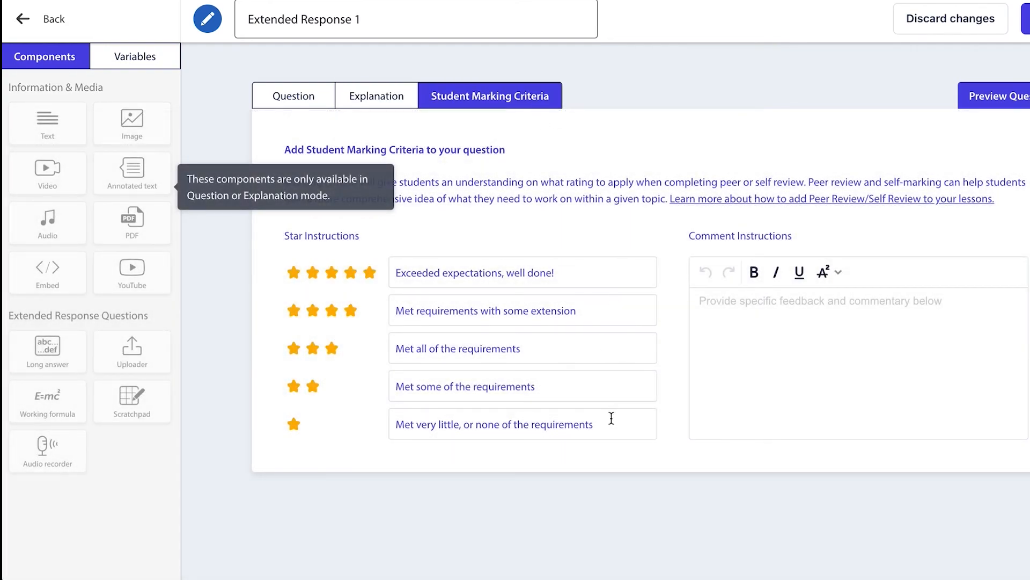
type(", try again.")
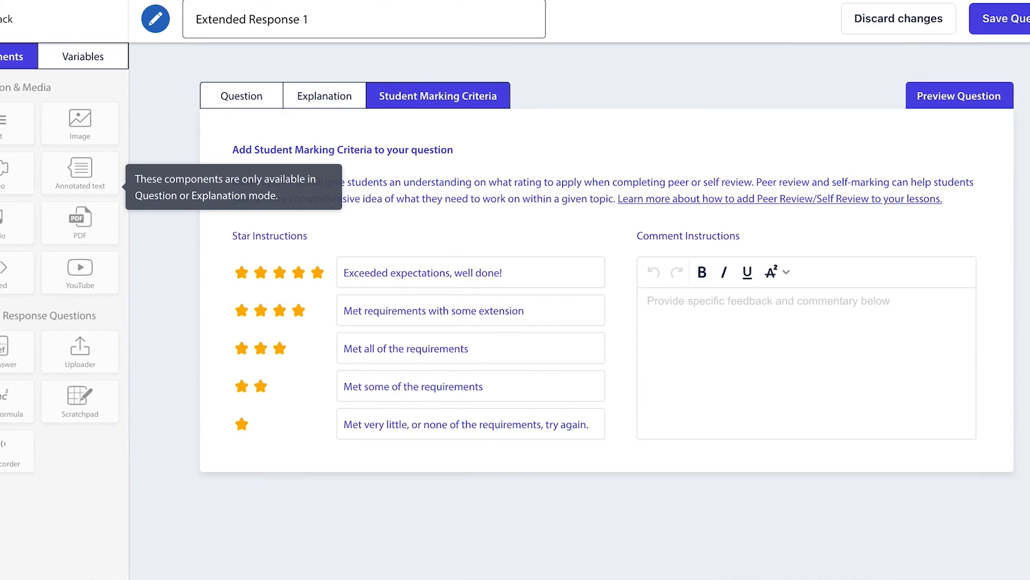
left_click(978, 25)
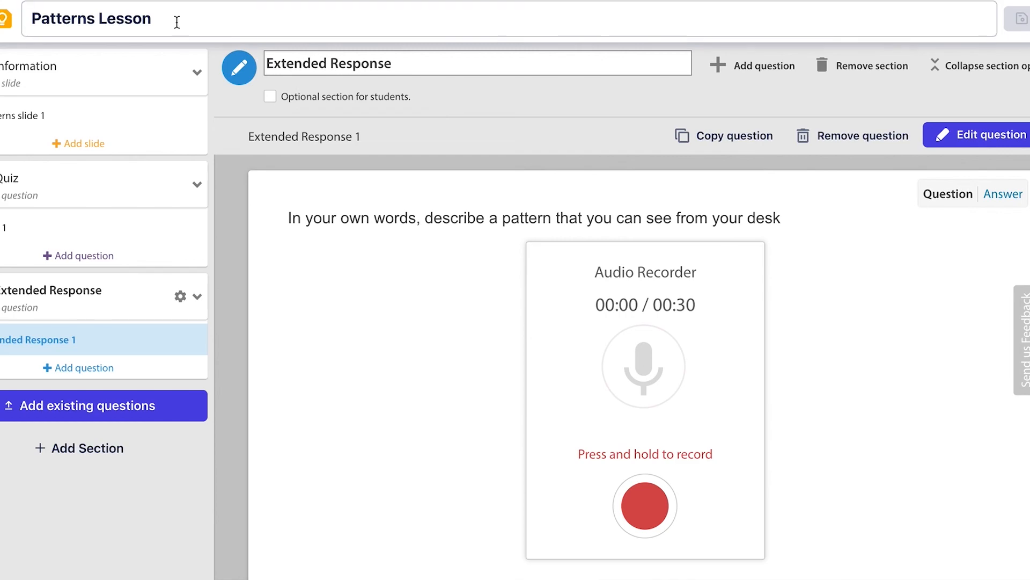
Step: Rename the lesson to "Patterns Lesson 1", save it, and return to the content list
left_click(182, 22)
type("1")
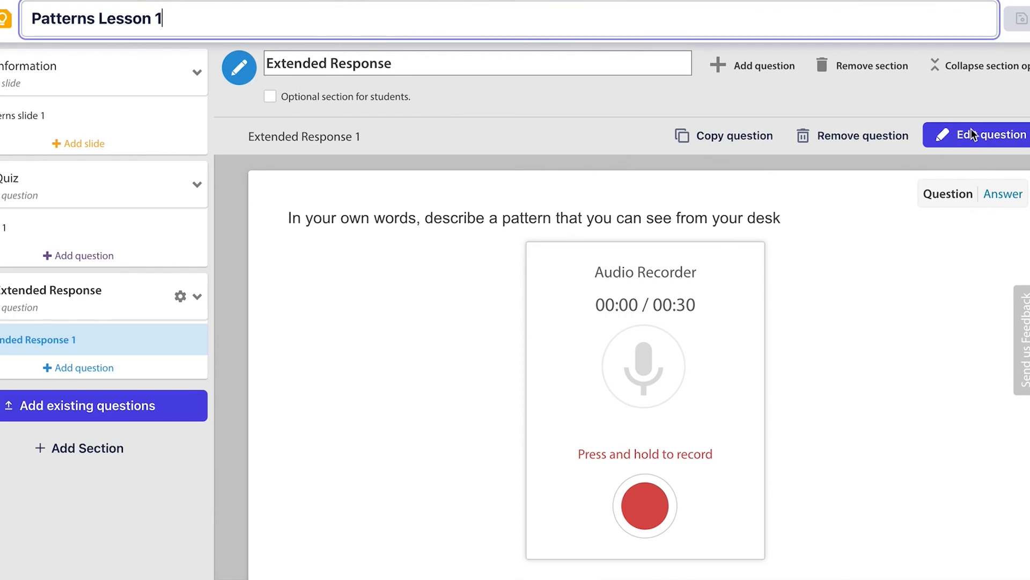
left_click(1023, 20)
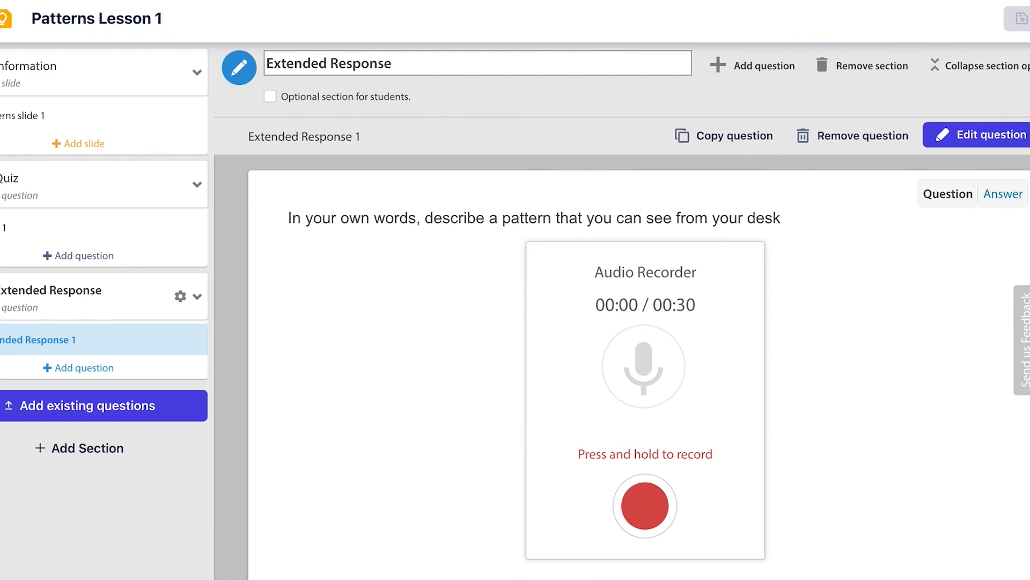
left_click(1, 19)
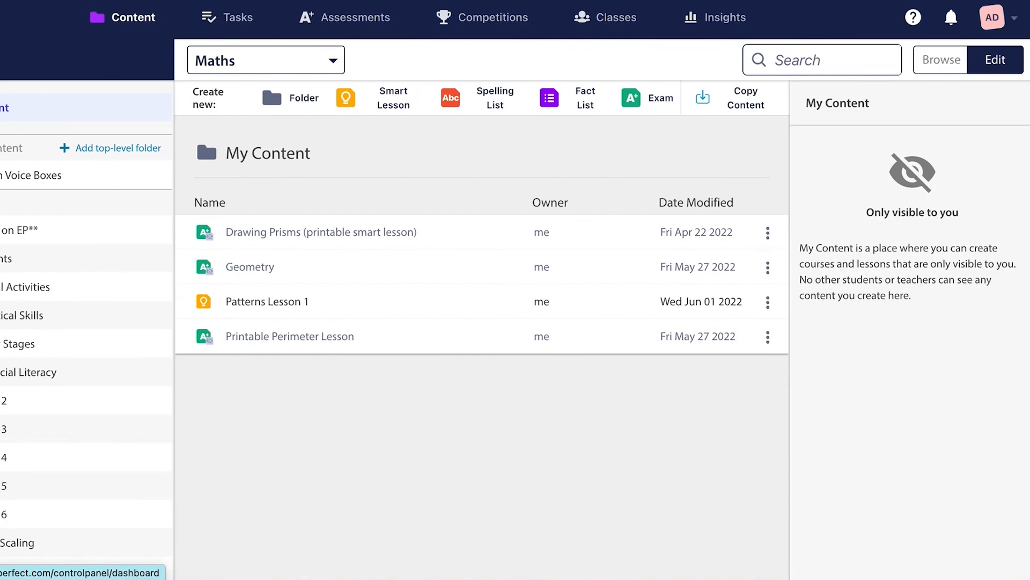